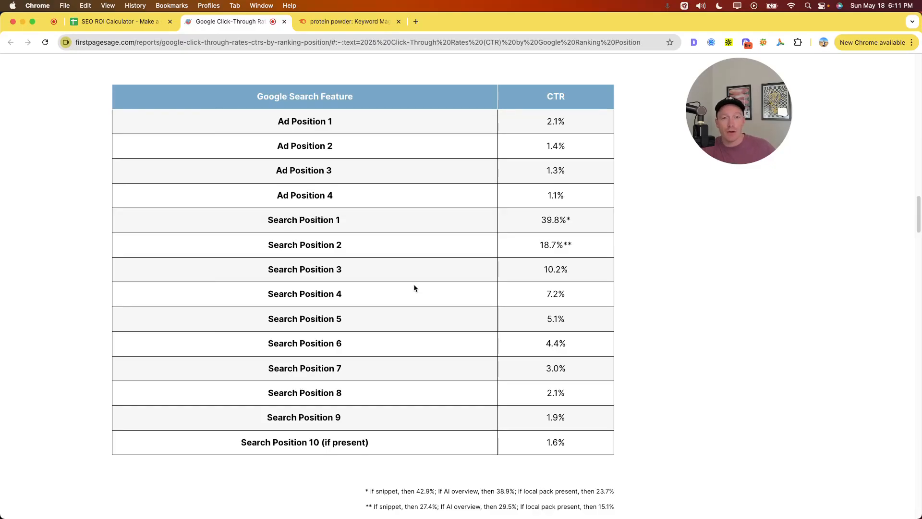
- Examine the click-through rates by Google ranking position and the footnotes on snippets, AI overviews and local packs
scroll(414, 286, down, 5)
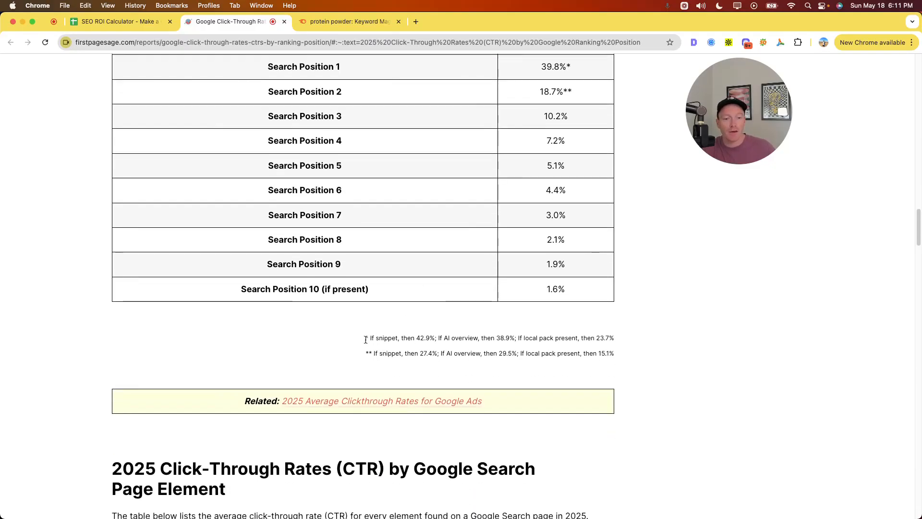
drag(365, 340, 643, 356)
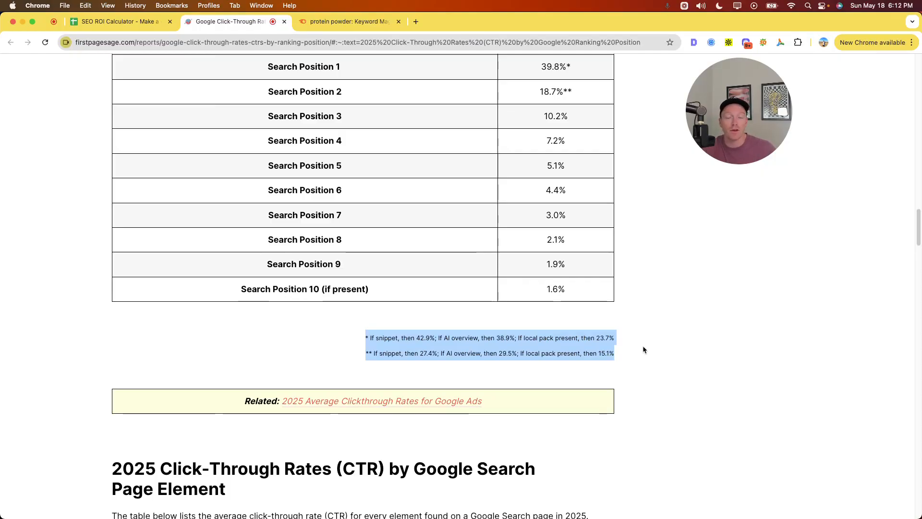
click(633, 343)
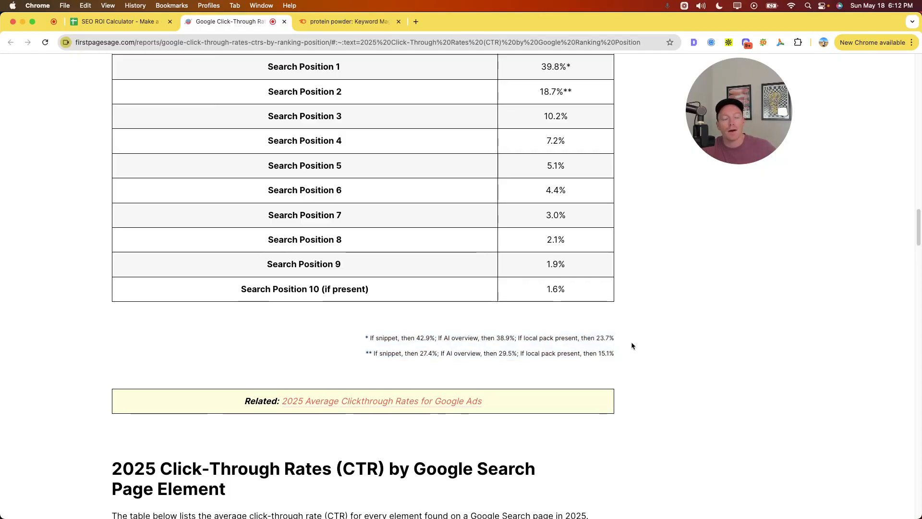
scroll(632, 341, up, 1)
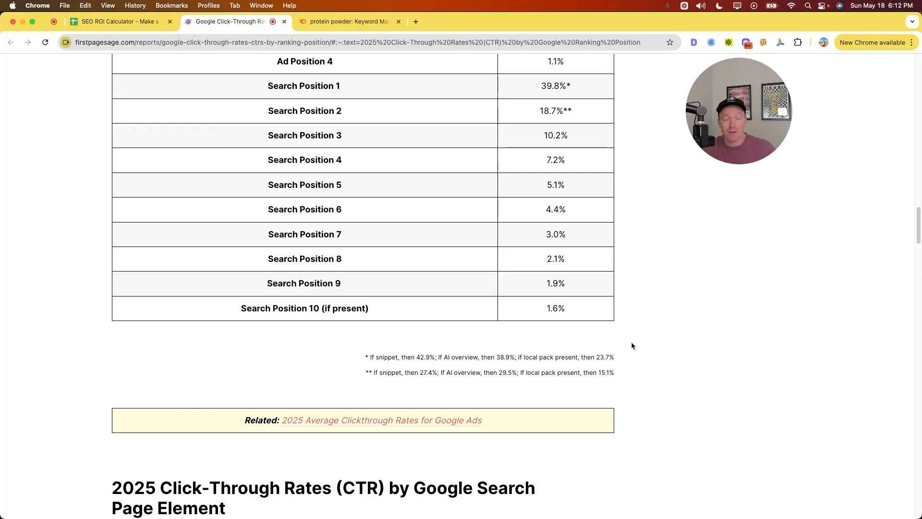
scroll(540, 335, up, 5)
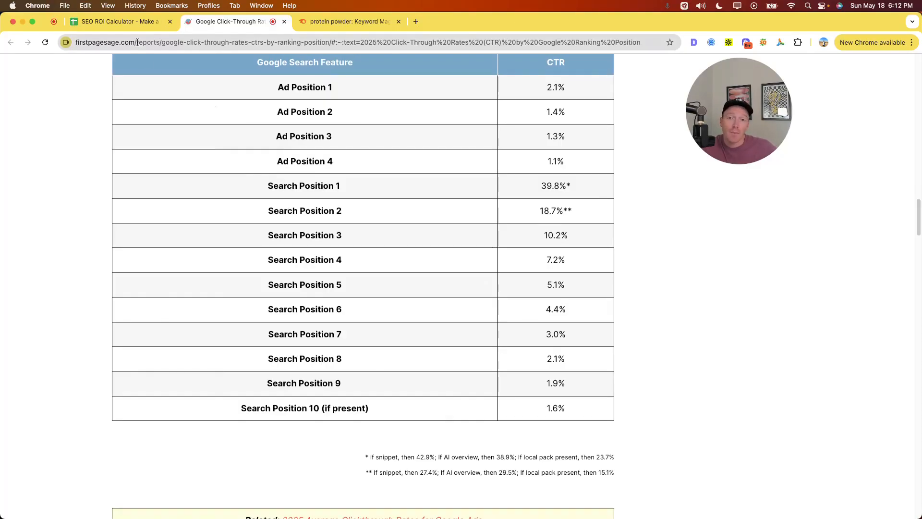
- Switch to the SEO ROI Calculator sheet and review the estimated CTR table for positions #1 to #10
click(134, 25)
drag(74, 169, 137, 264)
drag(102, 168, 154, 173)
drag(95, 179, 147, 261)
click(226, 192)
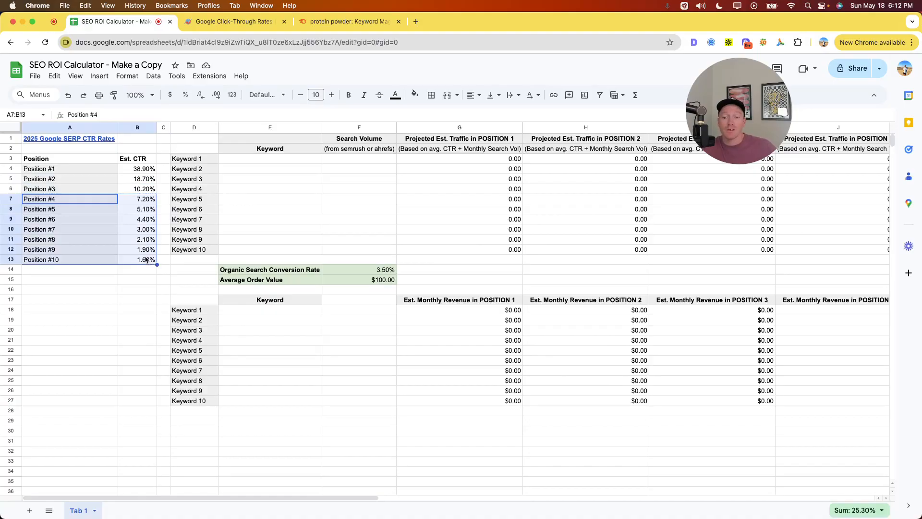
click(152, 260)
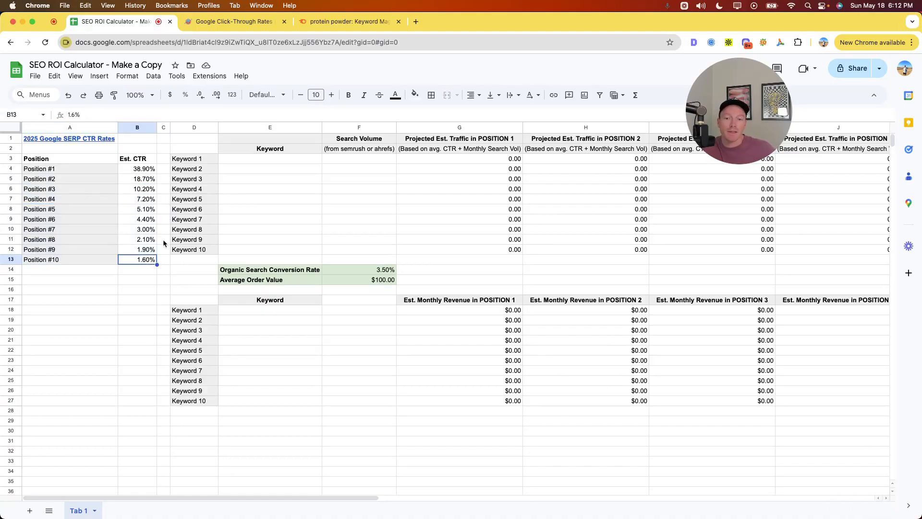
drag(68, 242, 144, 260)
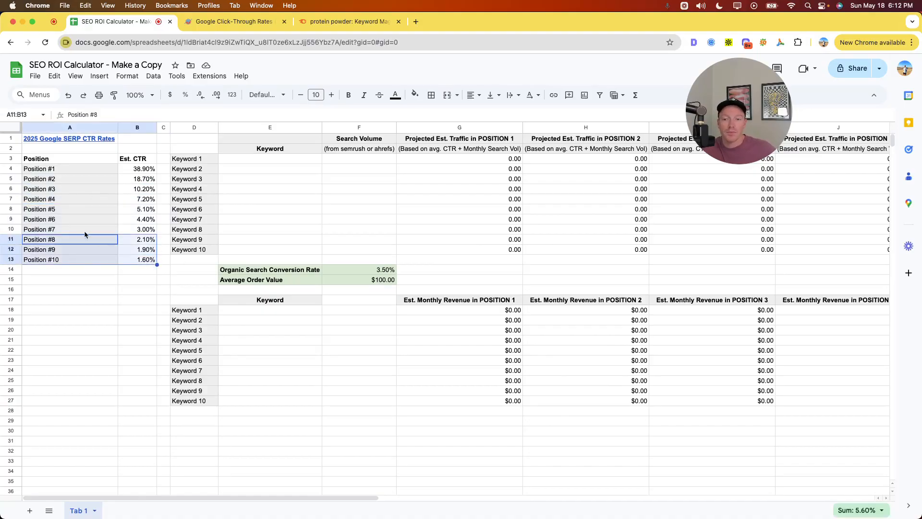
drag(61, 232, 140, 260)
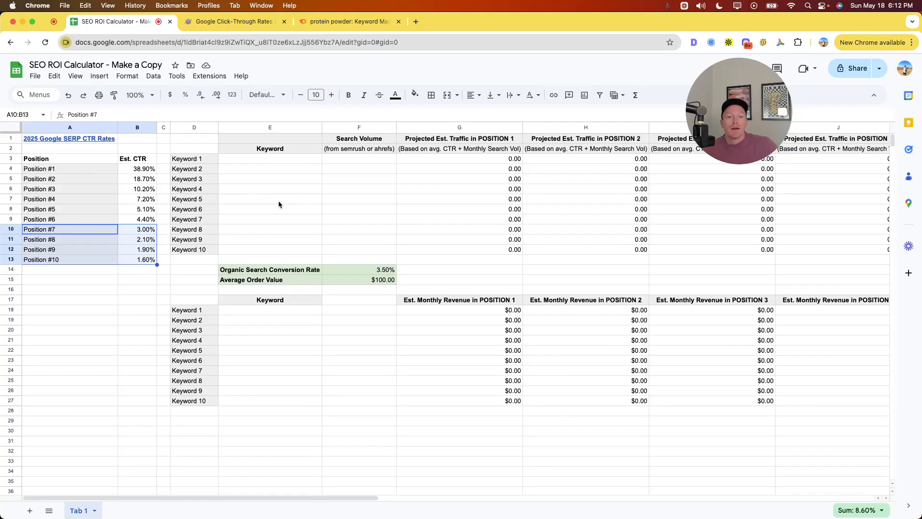
- Inspect the empty keyword and search volume cells E3:F12 and the projected traffic formula for position 1
scroll(281, 167, right, 2)
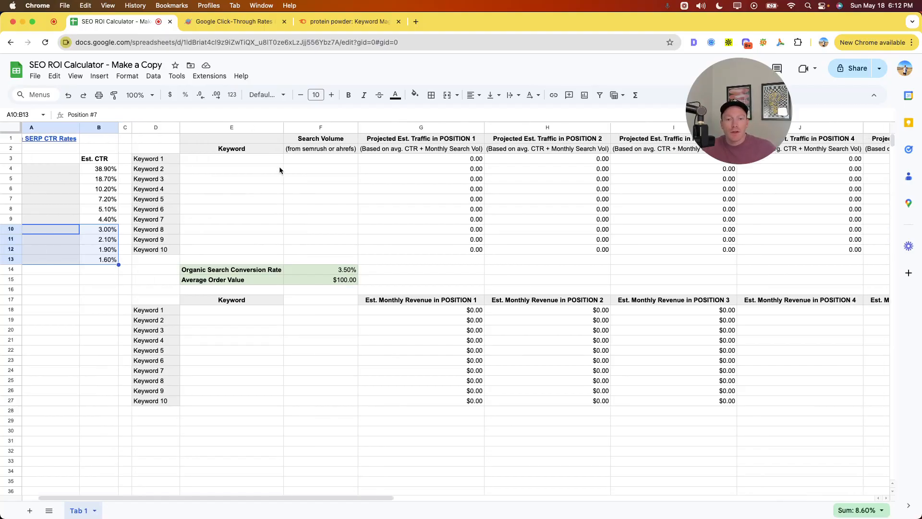
drag(206, 161, 333, 249)
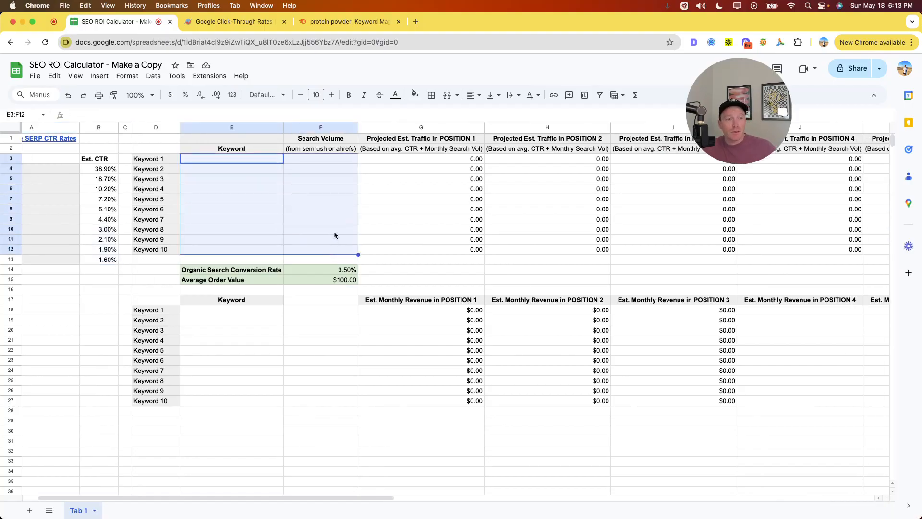
scroll(335, 234, right, 2)
scroll(335, 234, right, 2)
click(317, 159)
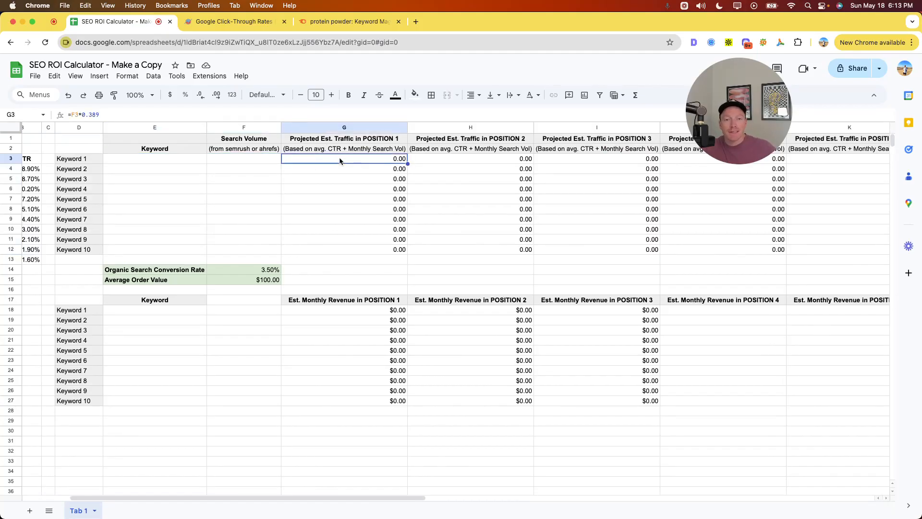
click(360, 140)
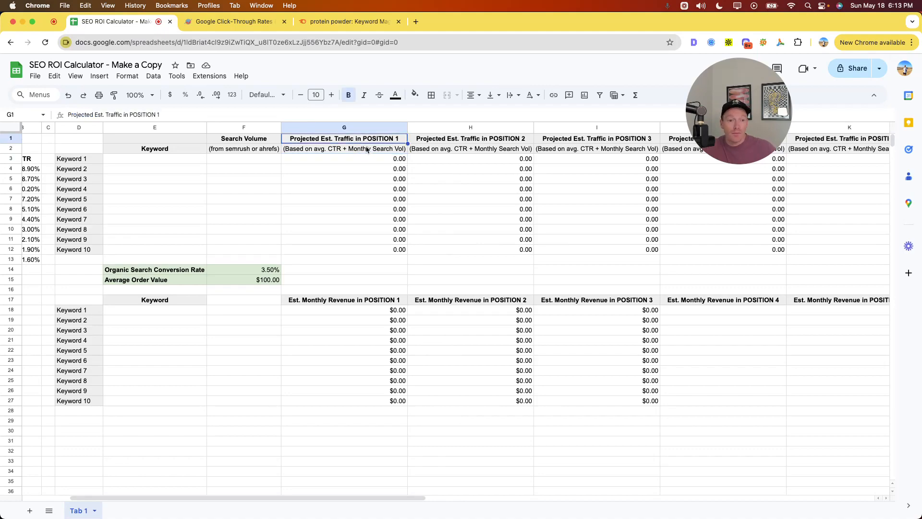
- Review the projected traffic columns for positions 1 to 10, including the red-shaded block for positions 6 to 10
scroll(368, 141, right, 3)
scroll(367, 141, right, 10)
scroll(329, 162, left, 15)
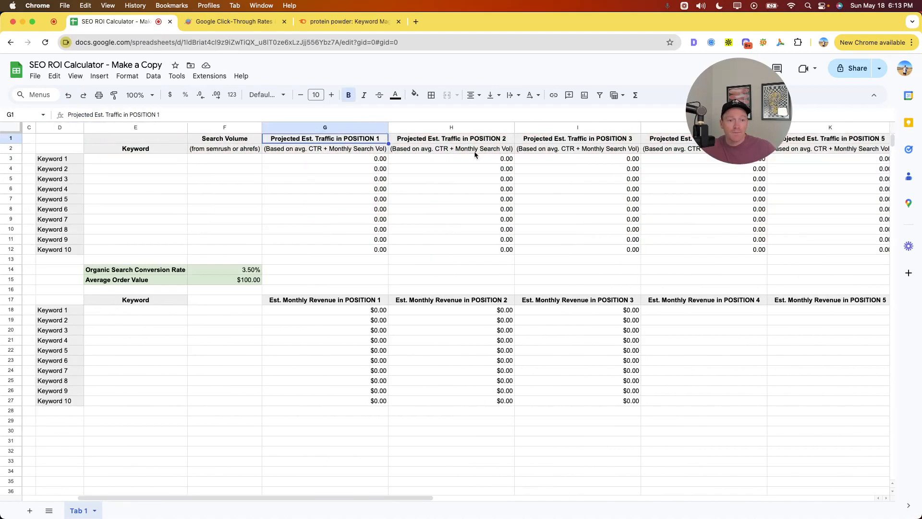
scroll(329, 162, left, 5)
drag(359, 159, 462, 249)
scroll(457, 230, right, 3)
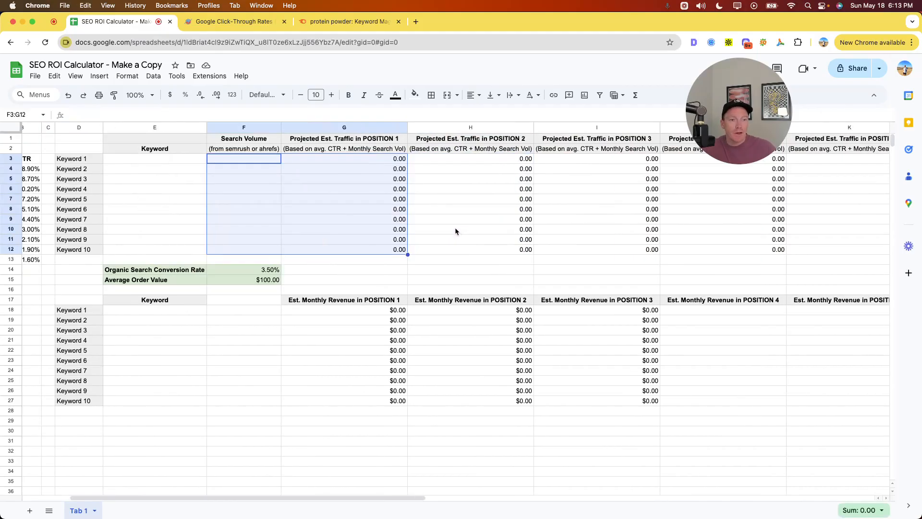
scroll(453, 227, right, 20)
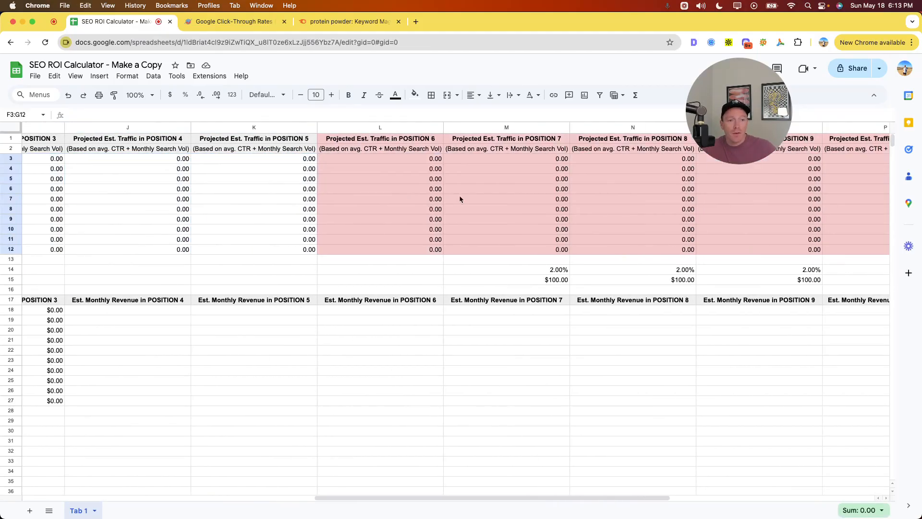
click(459, 198)
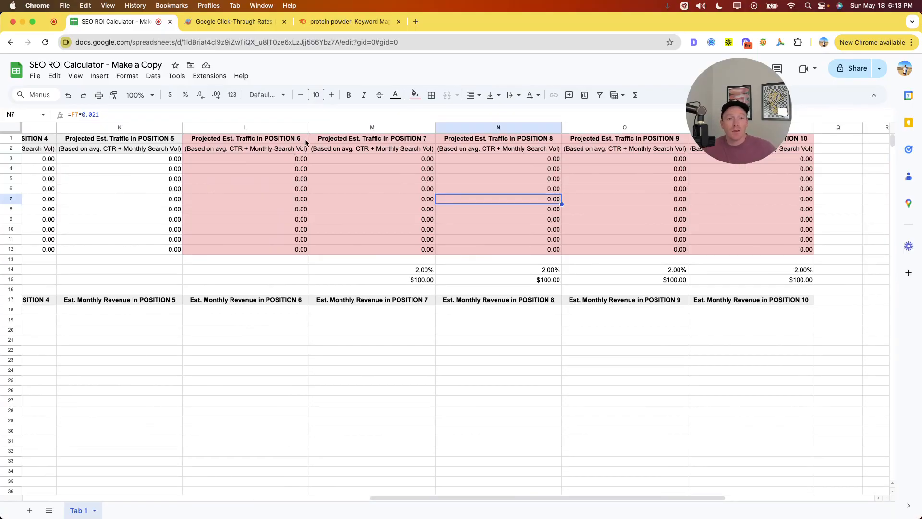
drag(252, 141, 725, 243)
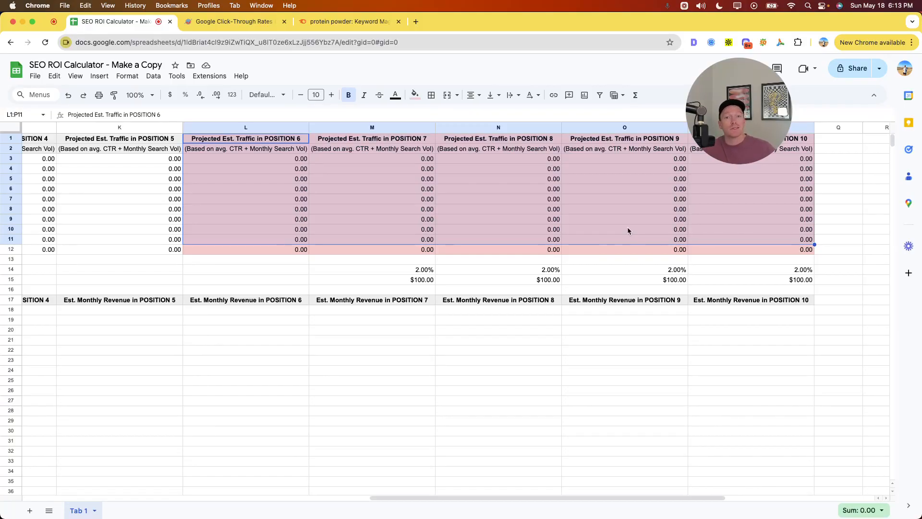
scroll(282, 187, left, 10)
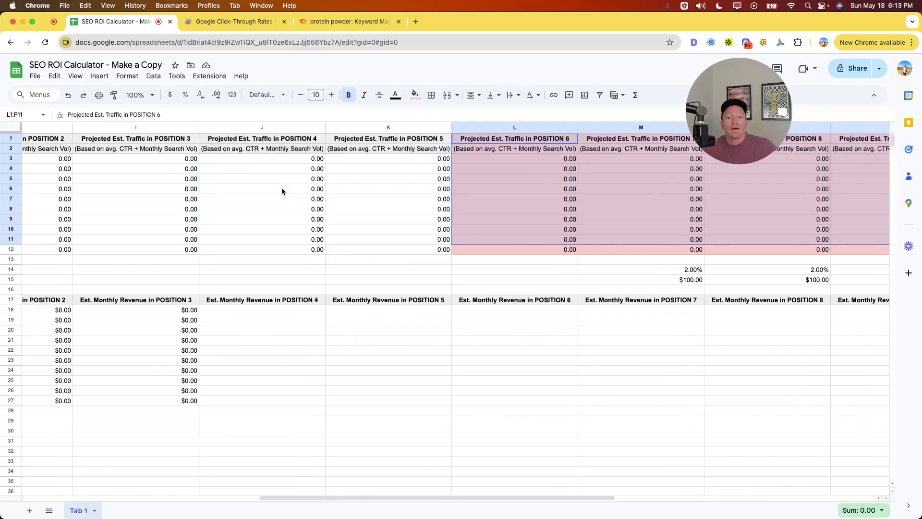
click(318, 181)
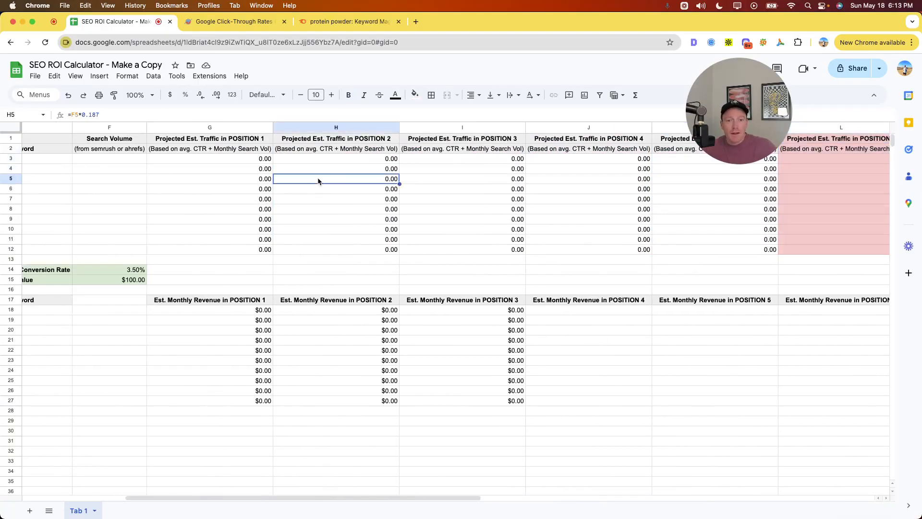
- Look over the conversion rate and order value inputs and the estimated monthly revenue table
scroll(319, 180, left, 2)
scroll(318, 181, down, 5)
scroll(255, 224, left, 5)
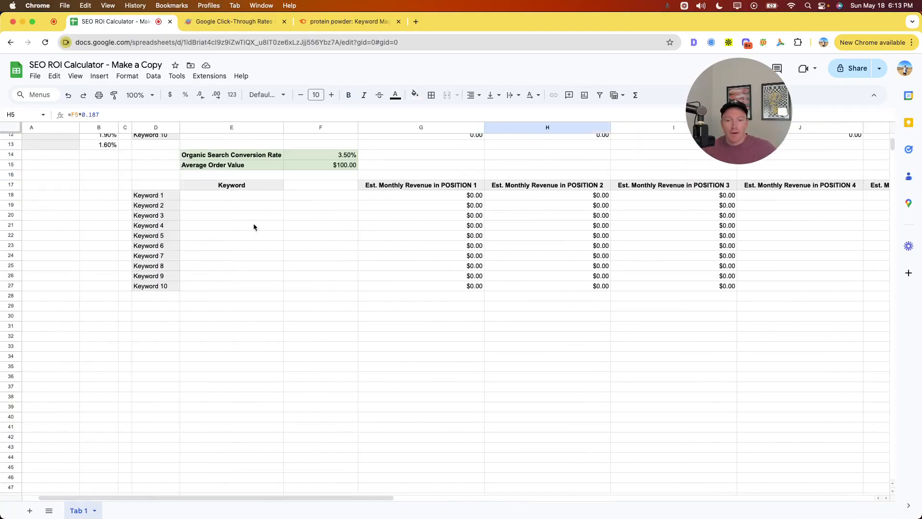
scroll(423, 214, up, 5)
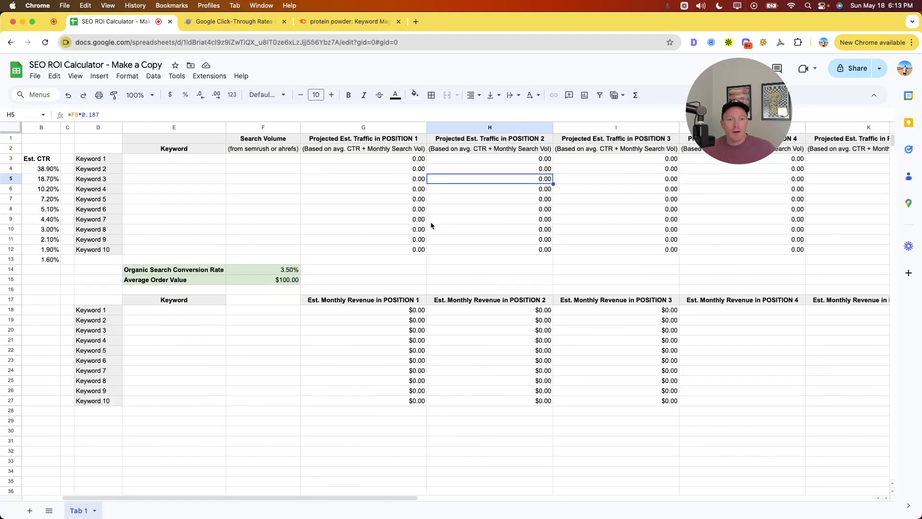
scroll(431, 226, left, 3)
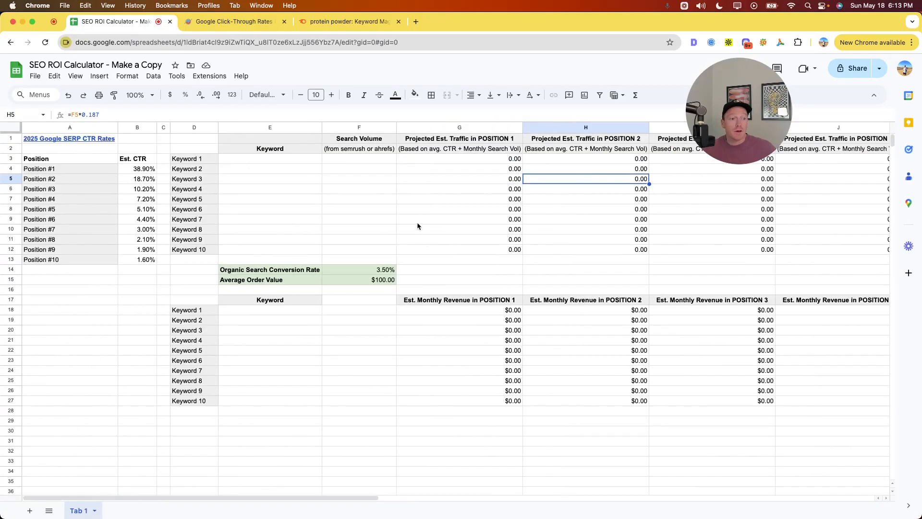
- Switch to Semrush's Keyword Magic Tool and examine the protein powder keywords and the keyword difficulty filter range
click(298, 22)
drag(336, 21, 243, 25)
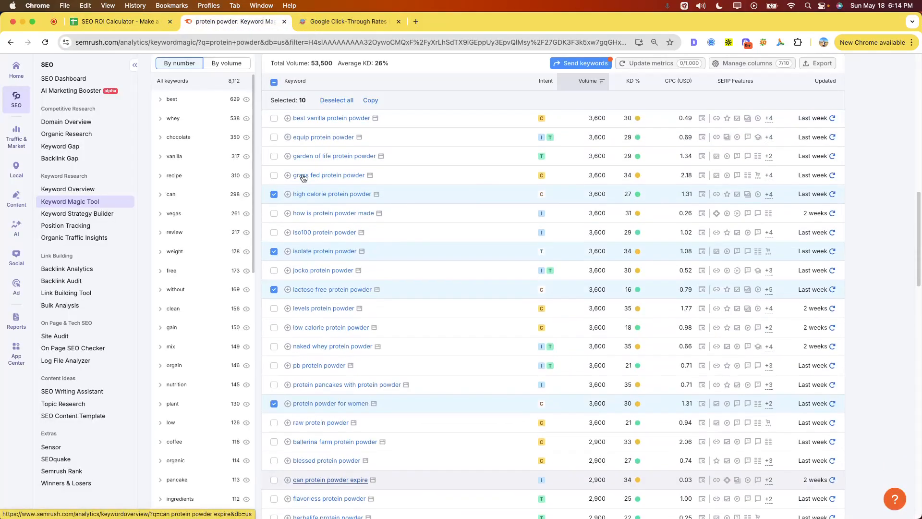
scroll(303, 177, up, 15)
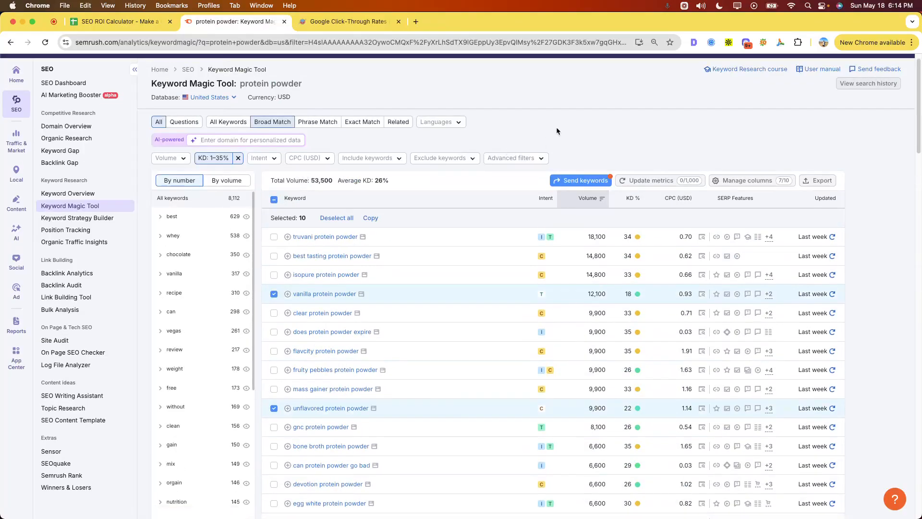
scroll(250, 126, up, 1)
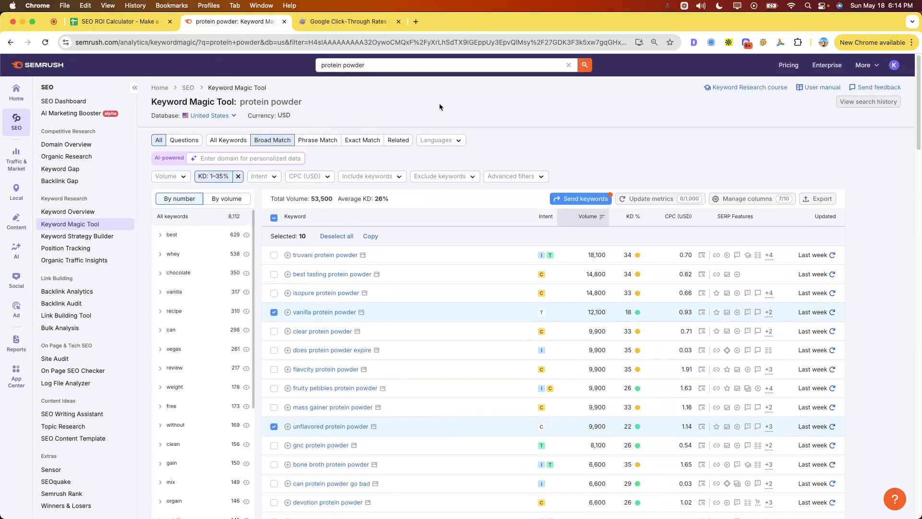
drag(250, 102, 324, 101)
click(372, 101)
scroll(363, 127, down, 1)
scroll(376, 132, down, 1)
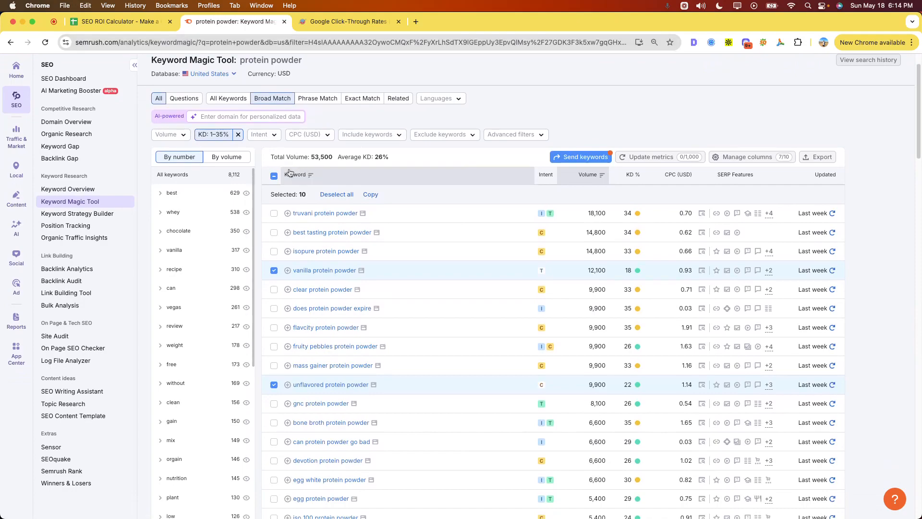
click(211, 134)
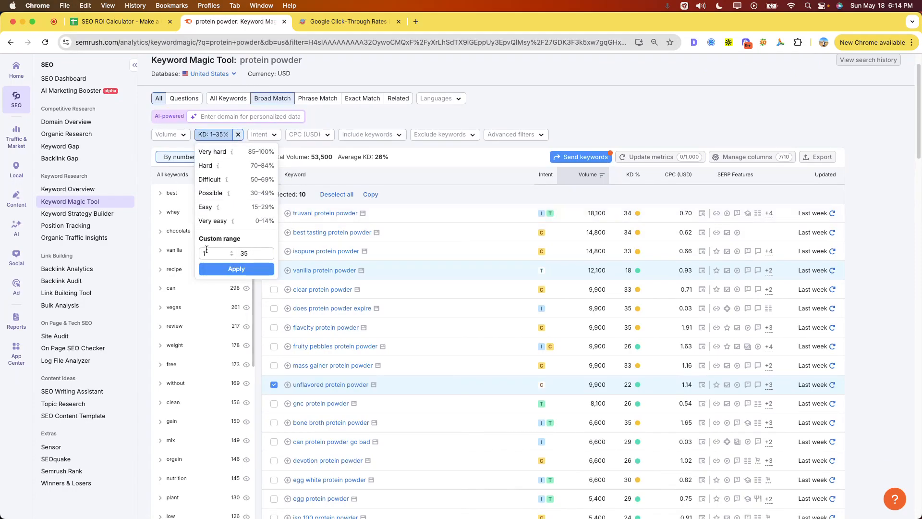
click(557, 98)
scroll(285, 238, down, 3)
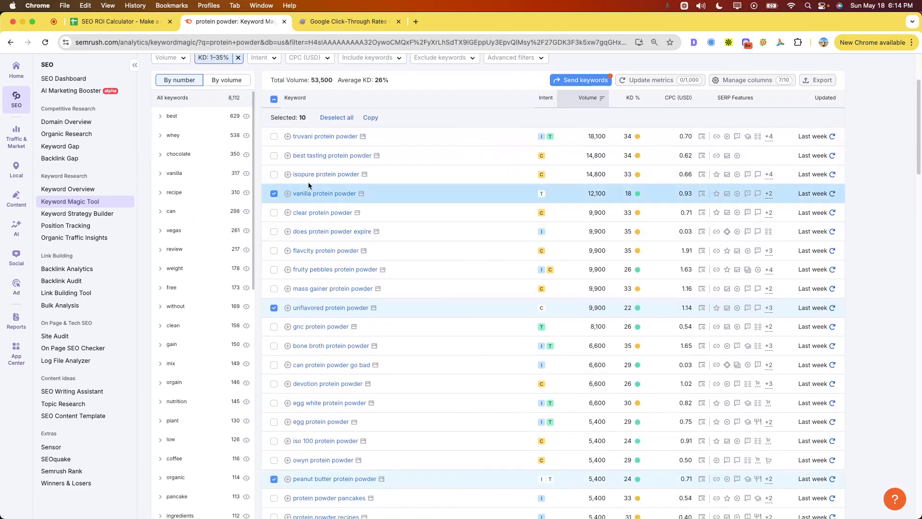
- Copy the selected Semrush keywords with their metrics and paste them into the calculator sheet at E30, below the revenue table
click(371, 117)
click(122, 21)
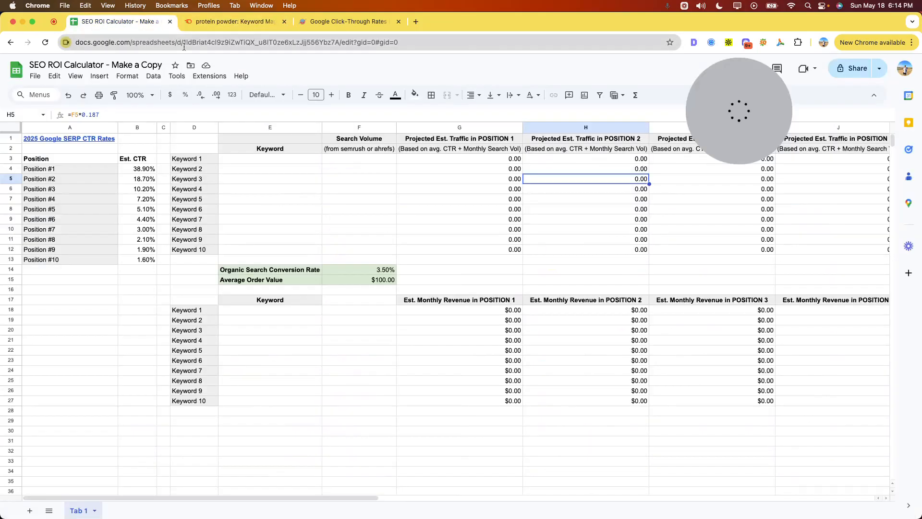
click(229, 422)
scroll(236, 426, down, 1)
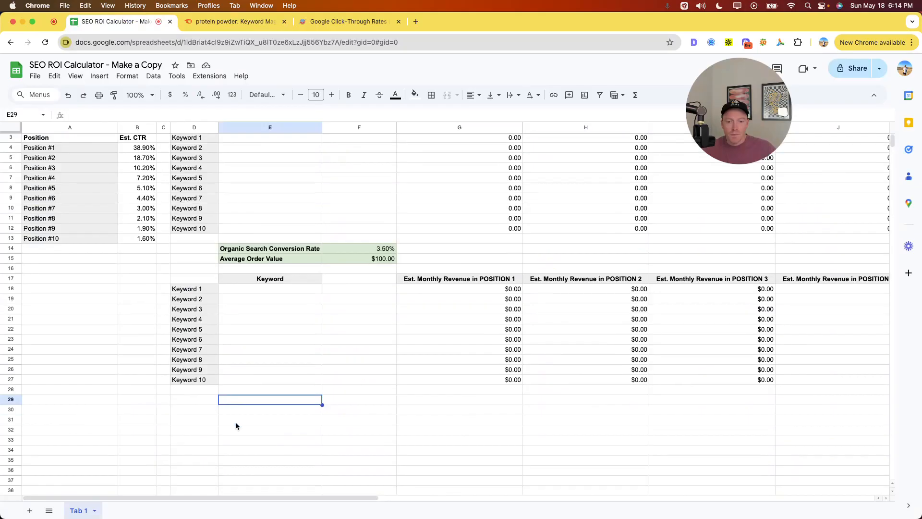
click(239, 390)
key(super+v)
scroll(242, 394, down, 1)
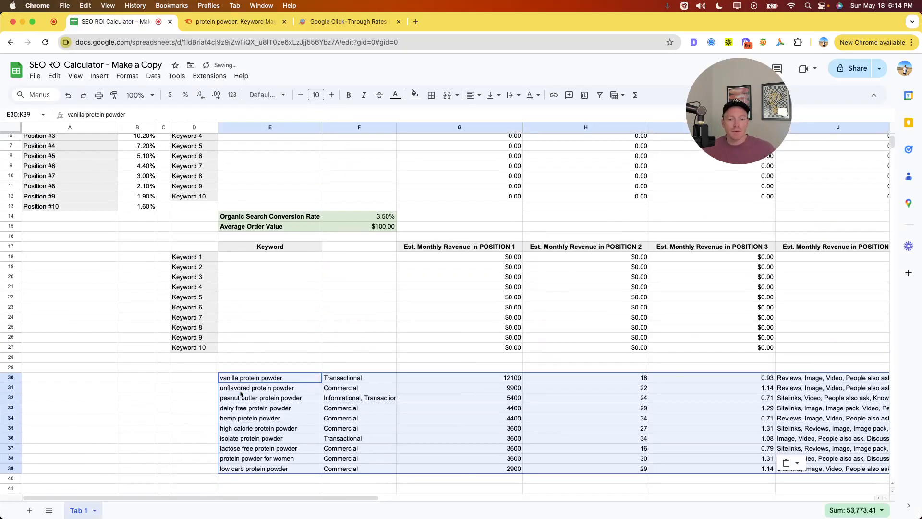
click(295, 380)
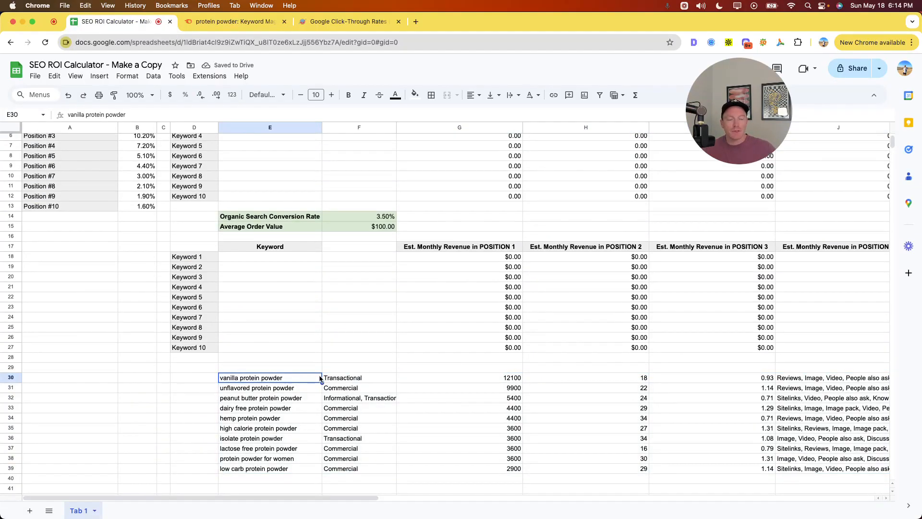
scroll(321, 378, right, 3)
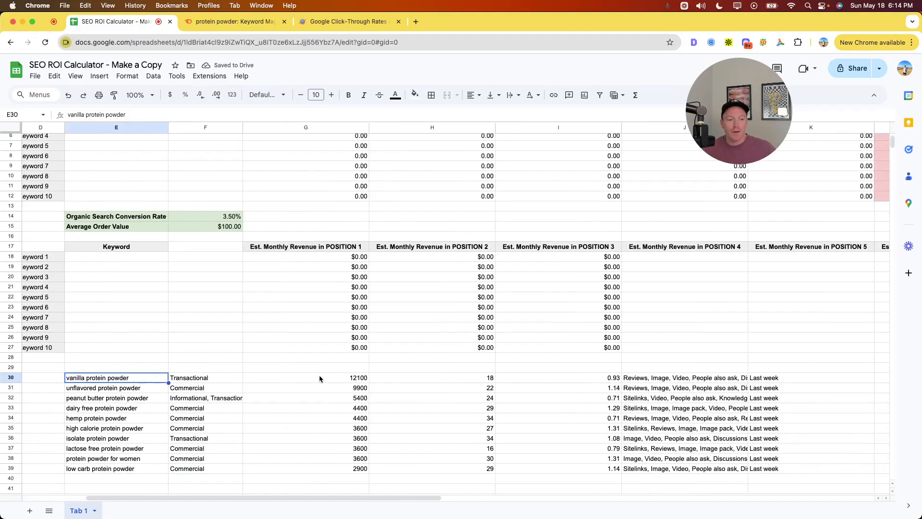
scroll(530, 385, left, 3)
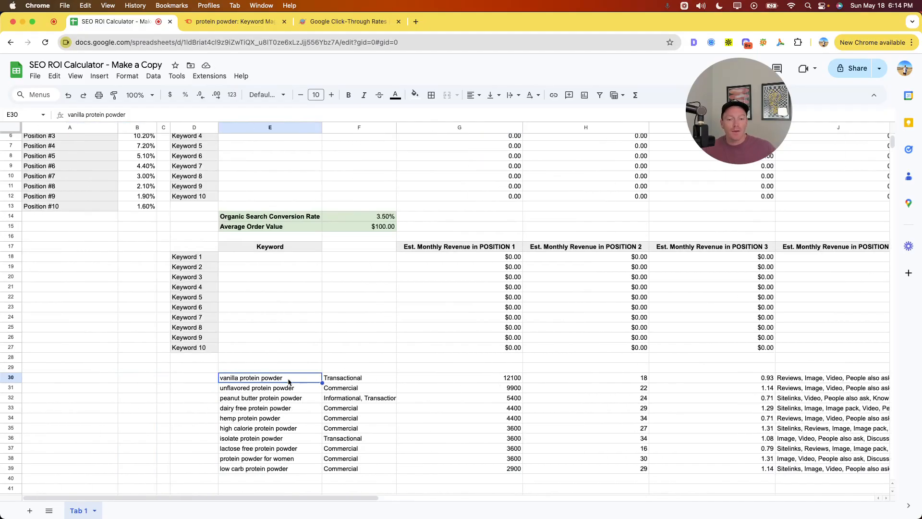
- Copy the ten keyword names from E30:E39 into the Keyword column starting at E3
drag(292, 379, 282, 469)
key(super+c)
scroll(259, 363, up, 2)
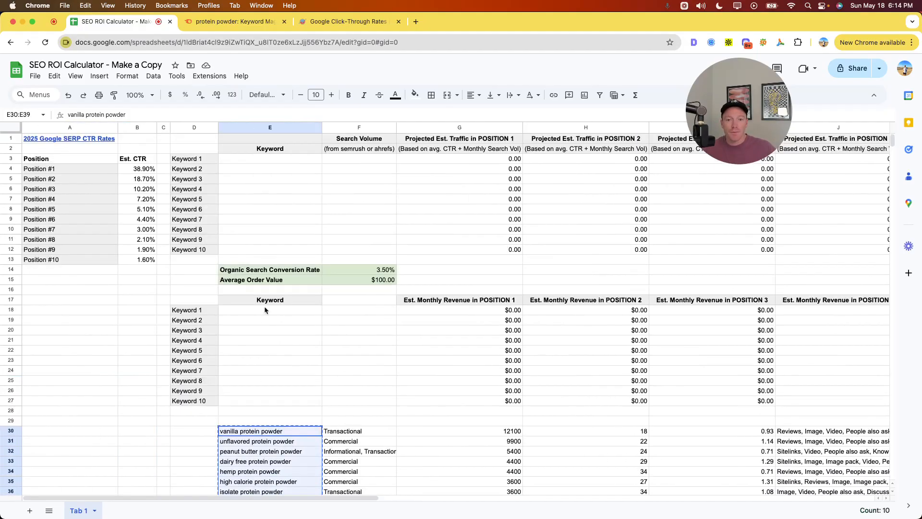
click(264, 158)
key(super+v)
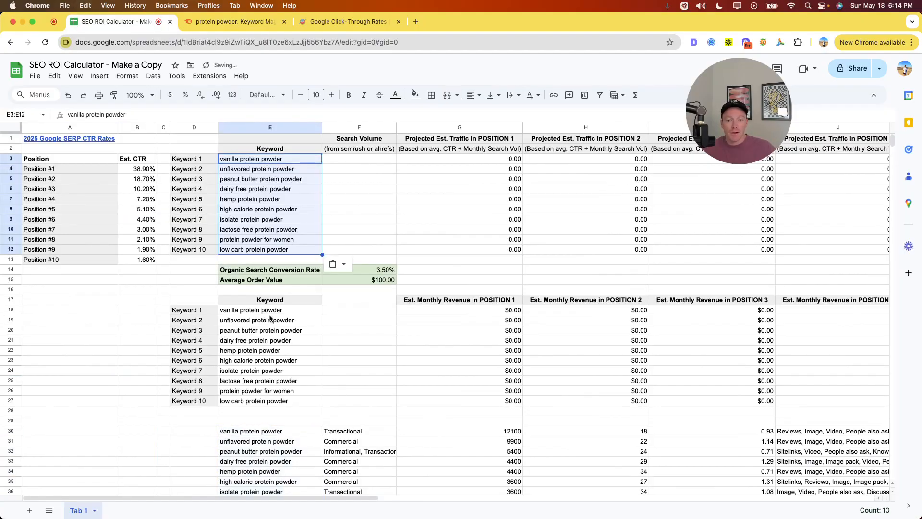
drag(269, 310, 276, 401)
- Copy the ten search volumes from G30:G39 into the Search Volume column starting at F3
scroll(422, 388, down, 3)
drag(483, 342, 492, 431)
key(super+c)
scroll(471, 399, up, 3)
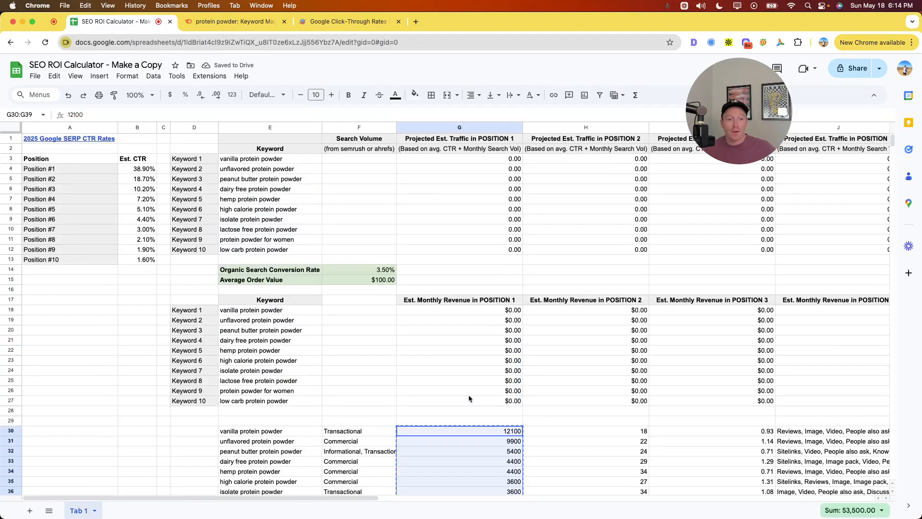
click(369, 159)
key(super+v)
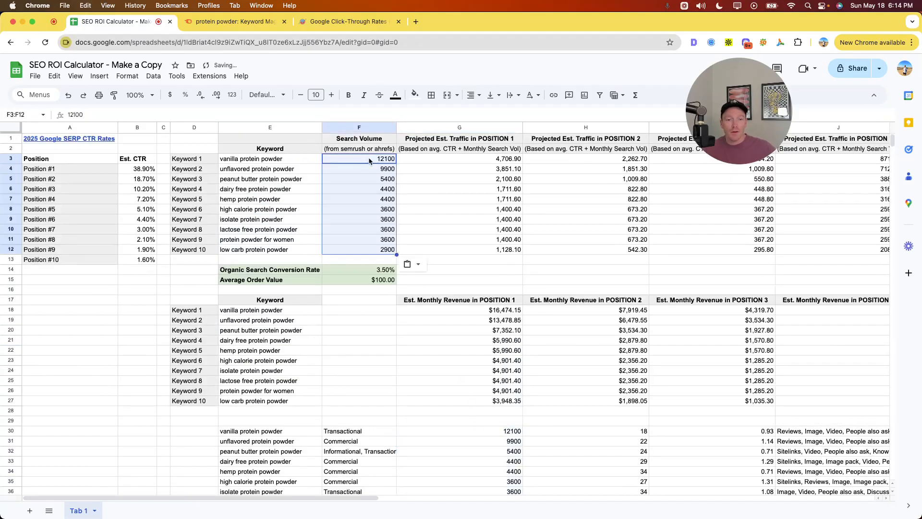
- Check how vanilla protein powder's position 1 traffic derives from its search volume and the Position #1 click-through rate
scroll(434, 191, right, 2)
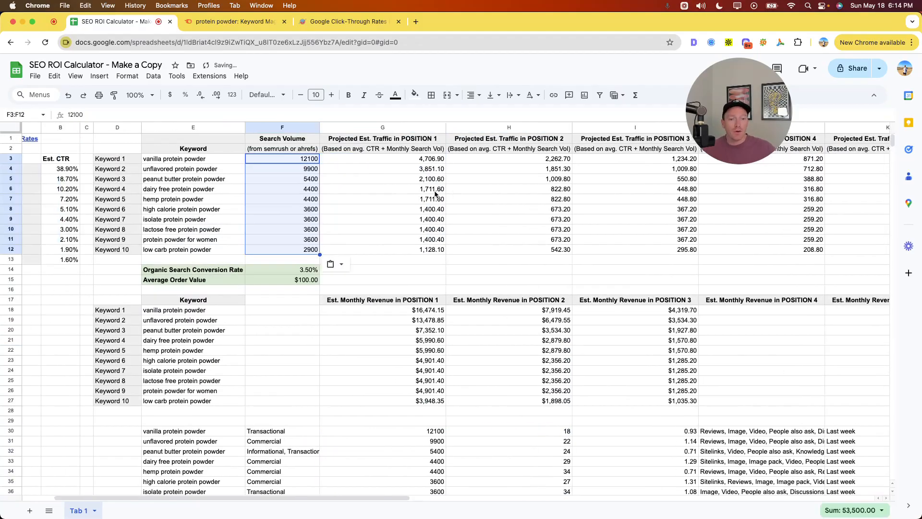
scroll(432, 186, left, 2)
click(286, 158)
drag(285, 158, 380, 163)
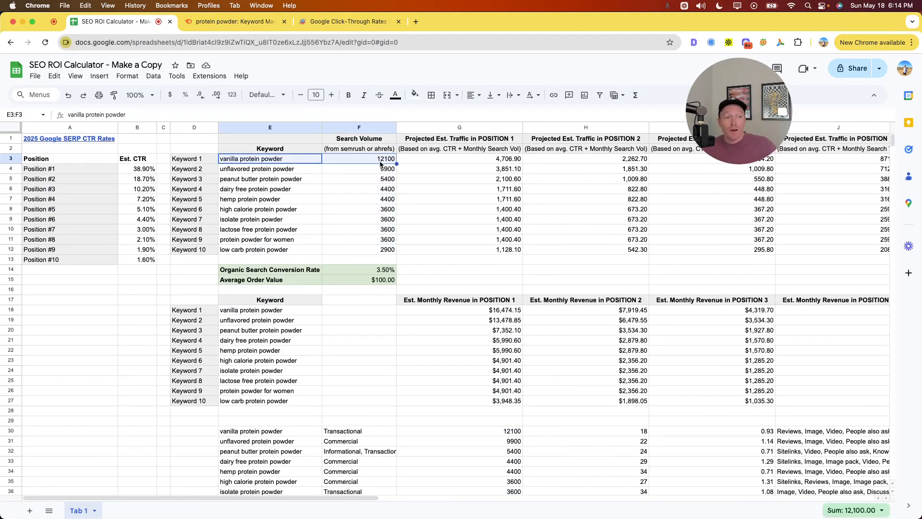
scroll(374, 175, right, 2)
click(433, 161)
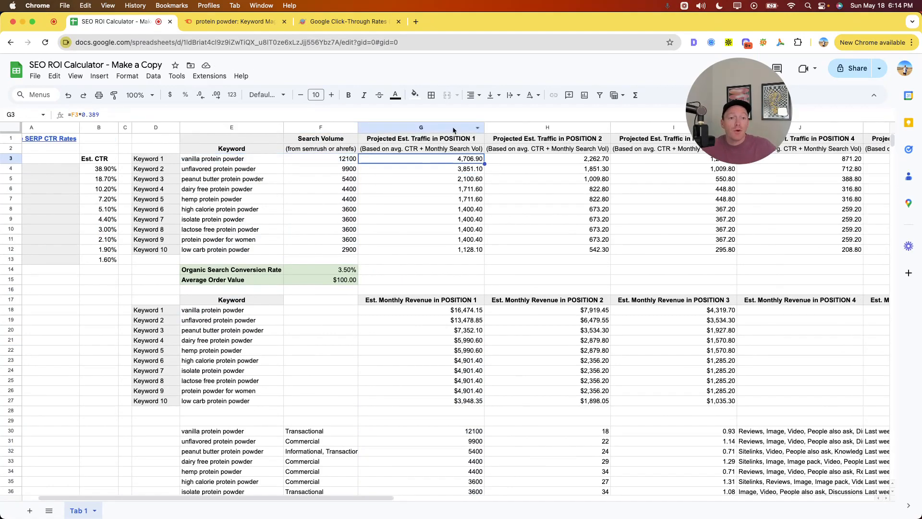
scroll(408, 161, left, 2)
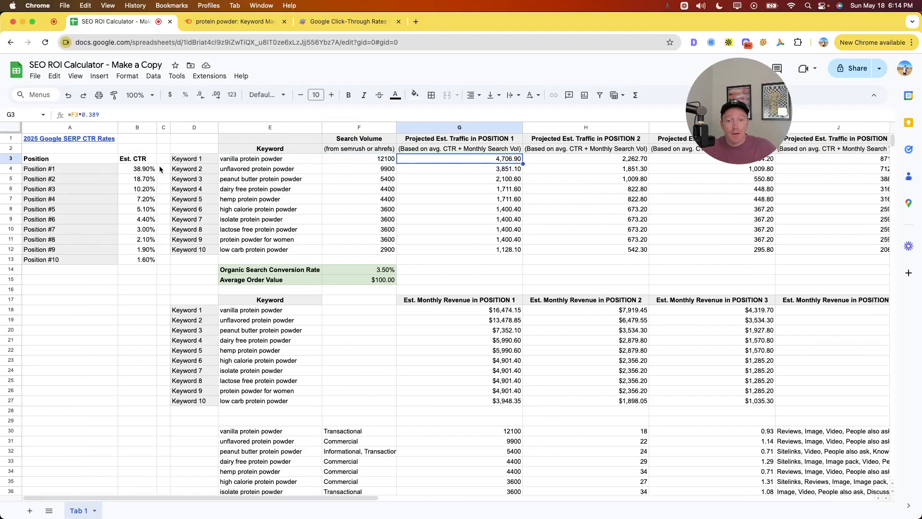
click(146, 169)
click(387, 163)
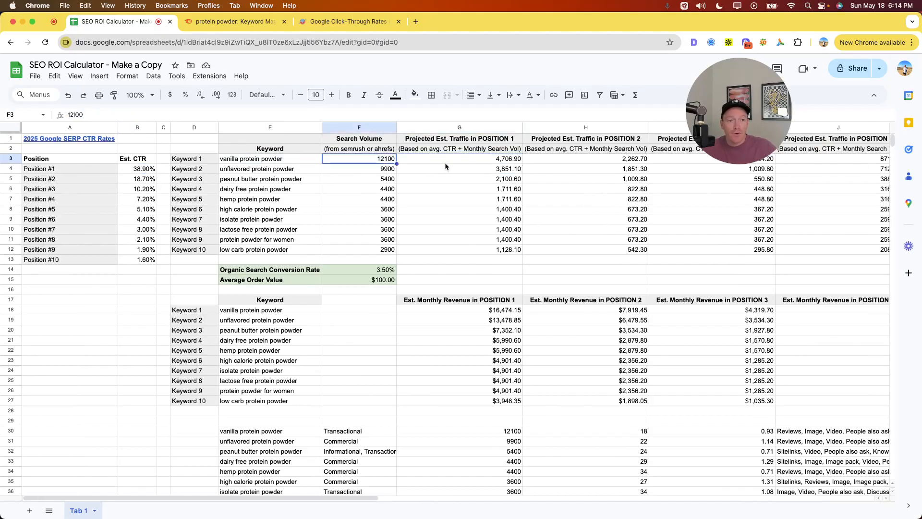
click(466, 162)
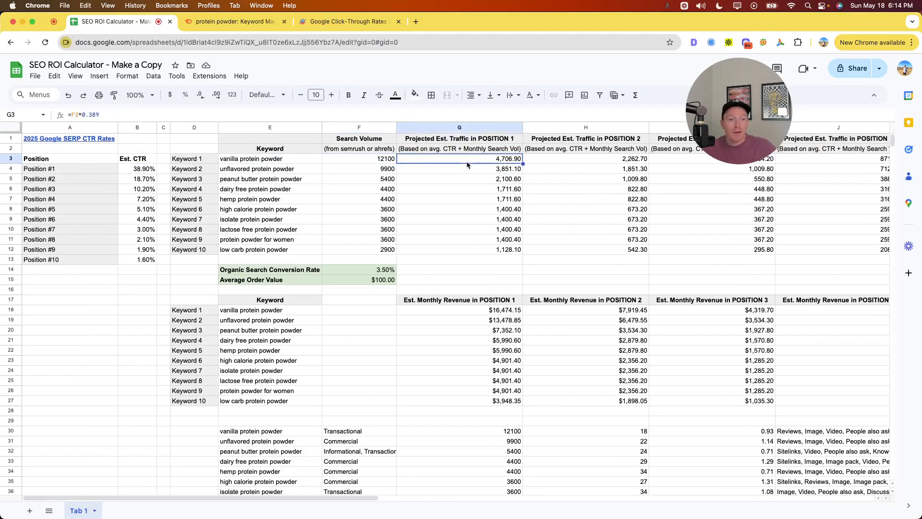
- Examine the projected traffic for vanilla protein powder in positions 2, 3 and 10
scroll(544, 165, right, 2)
click(508, 162)
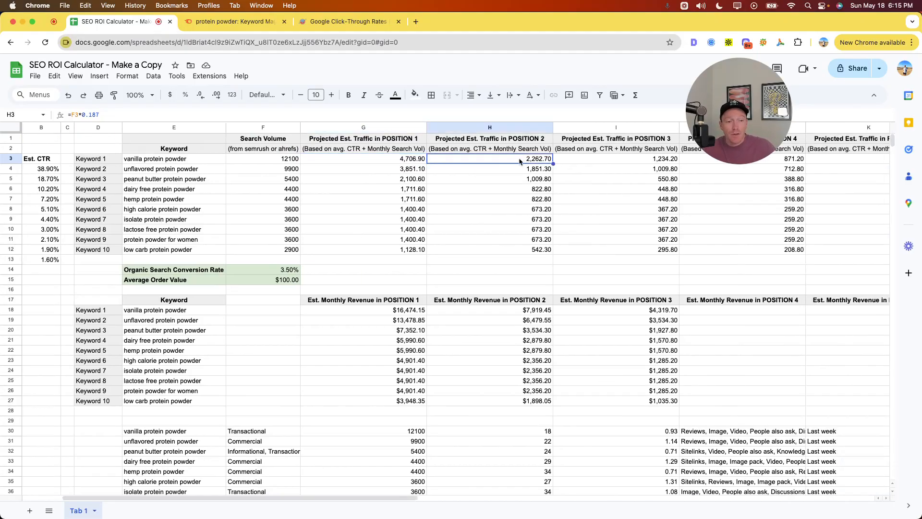
scroll(519, 163, right, 5)
click(518, 161)
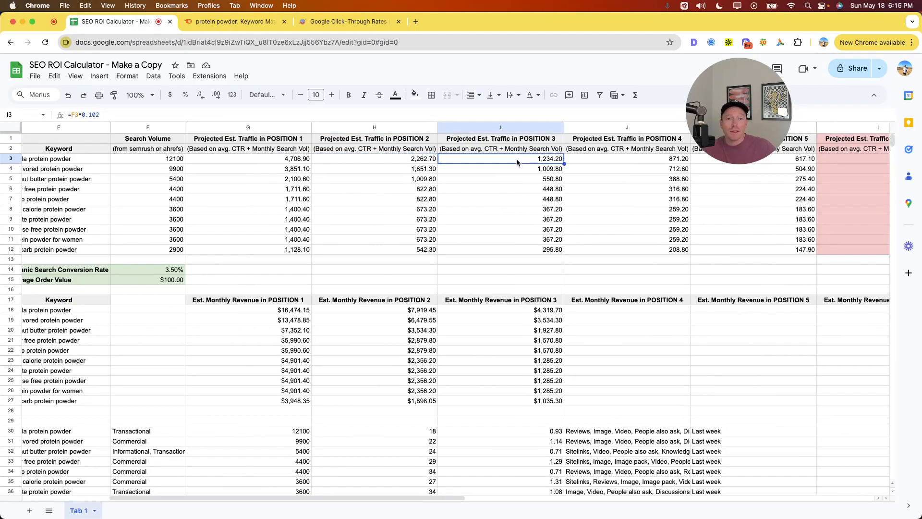
scroll(517, 162, right, 8)
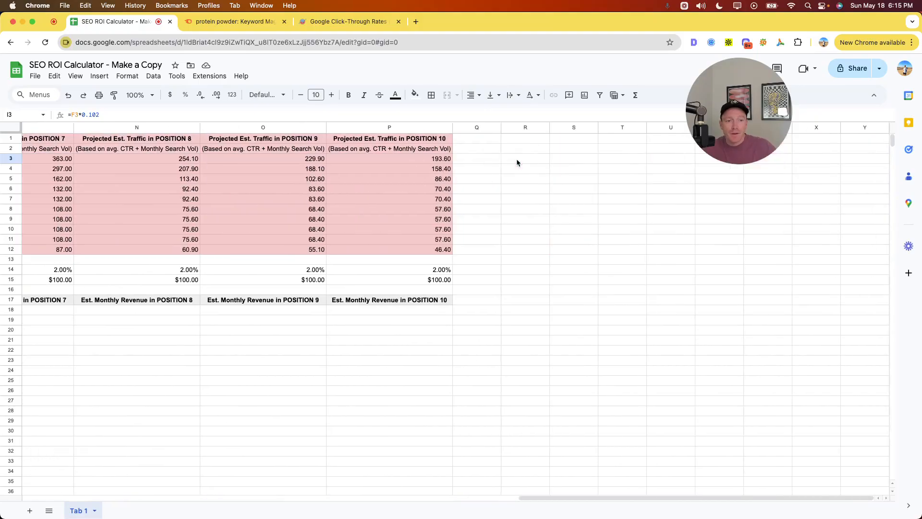
click(425, 161)
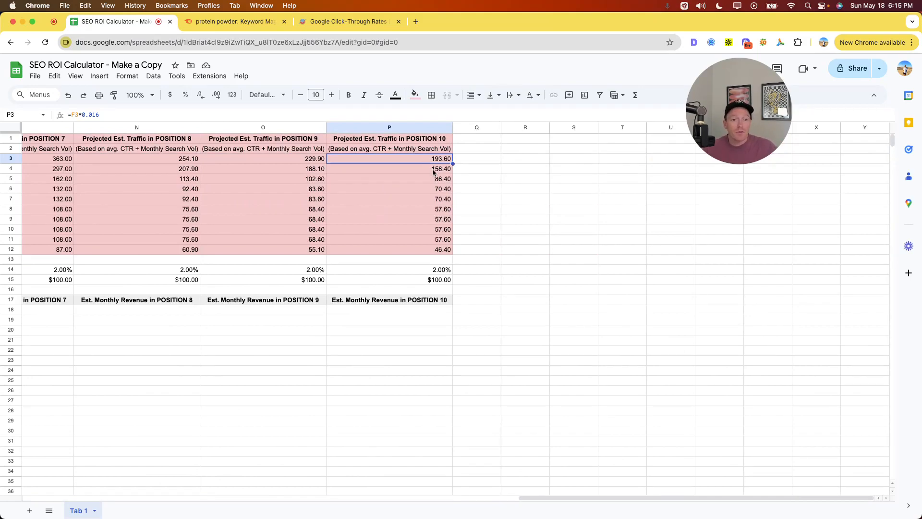
scroll(432, 170, left, 8)
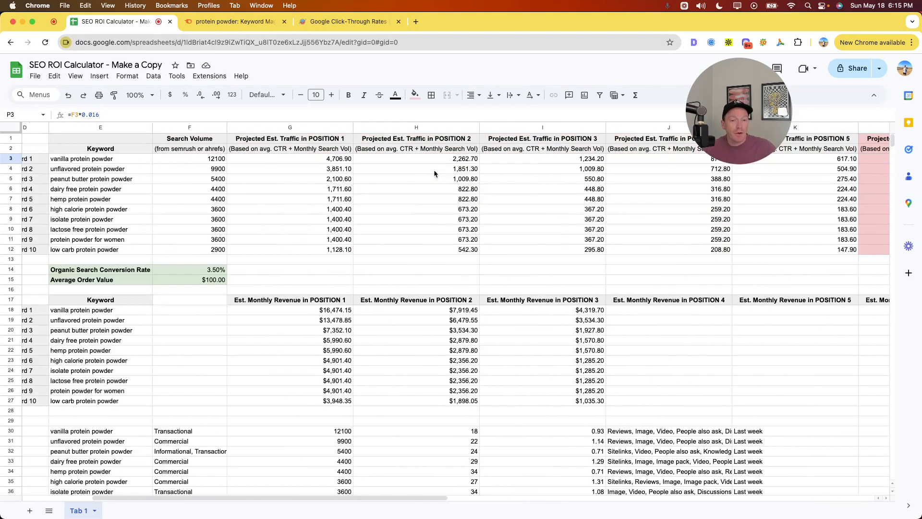
- Review the estimated monthly revenue for positions 1 to 3 against the projected traffic, conversion rate and average order value
scroll(374, 190, down, 5)
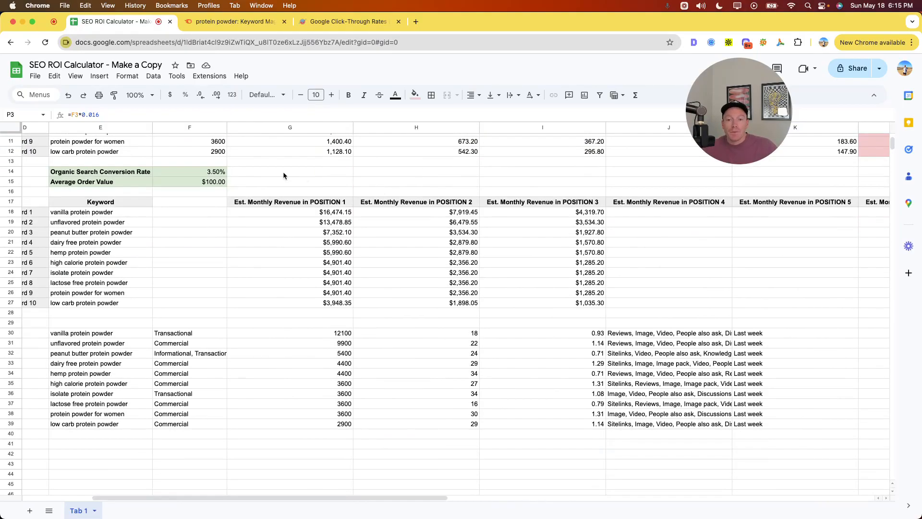
drag(305, 213, 566, 295)
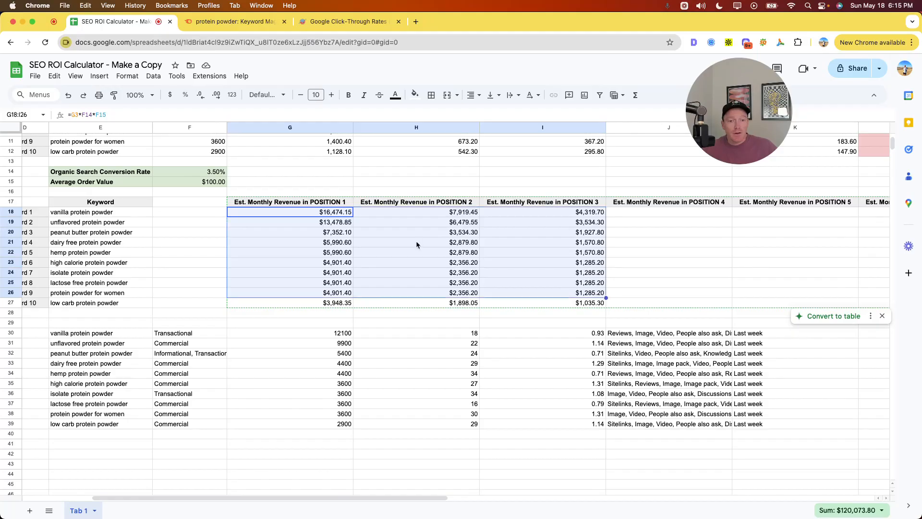
scroll(339, 216, up, 5)
drag(282, 156, 331, 259)
drag(437, 168, 437, 244)
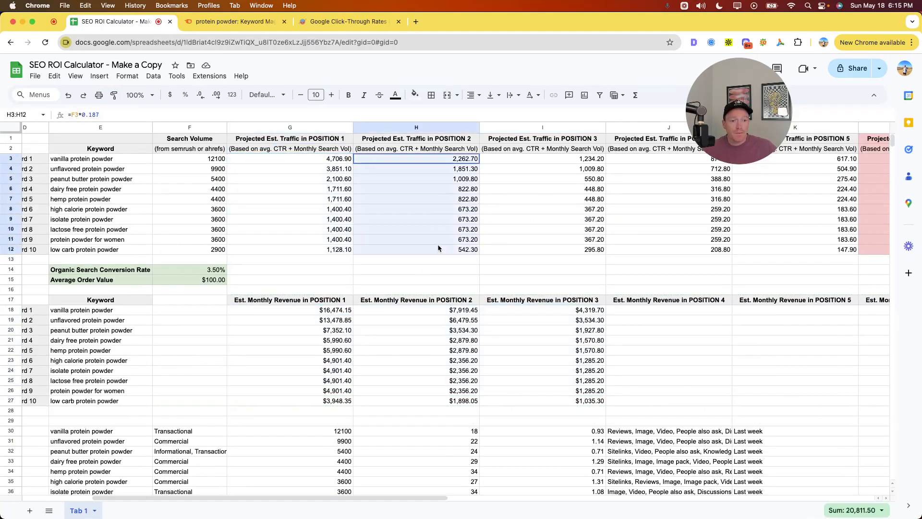
click(289, 289)
scroll(242, 273, left, 5)
click(242, 273)
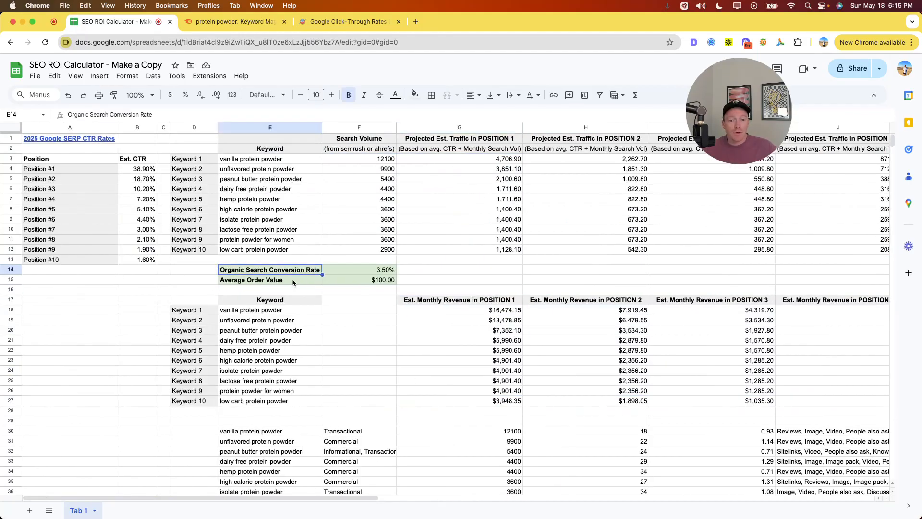
click(361, 283)
click(369, 270)
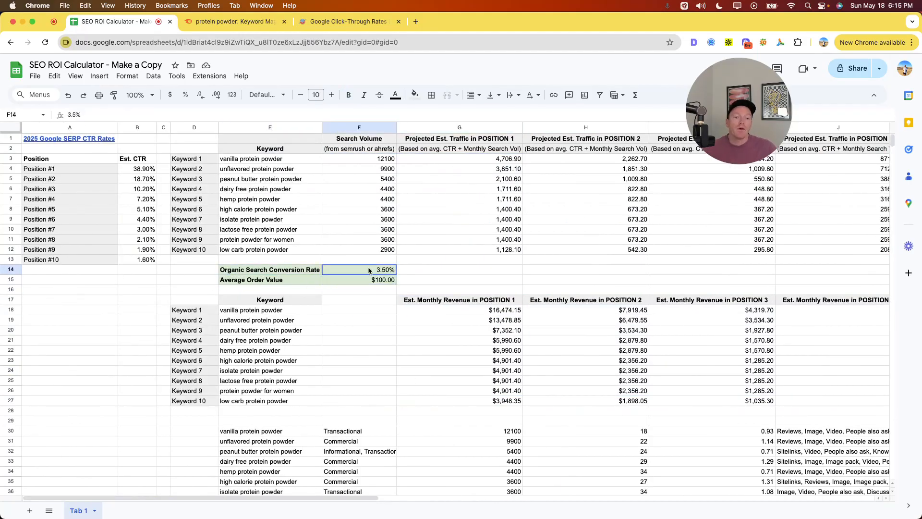
click(453, 267)
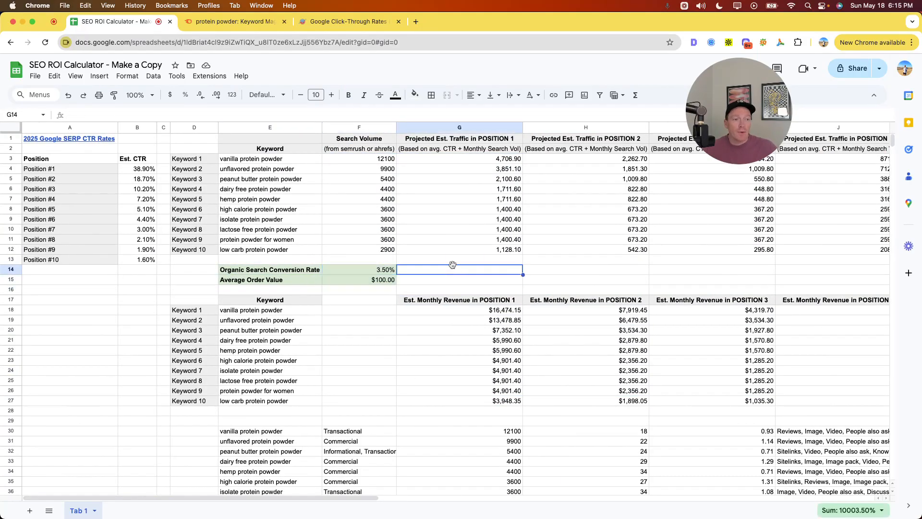
- Set the organic search conversion rate to 3% and the average order value to $113
click(360, 270)
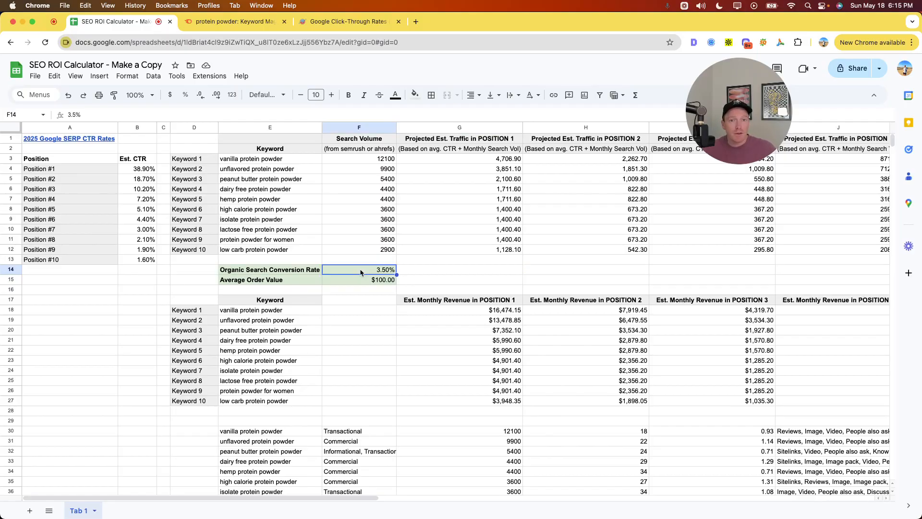
text(3)
key(Return)
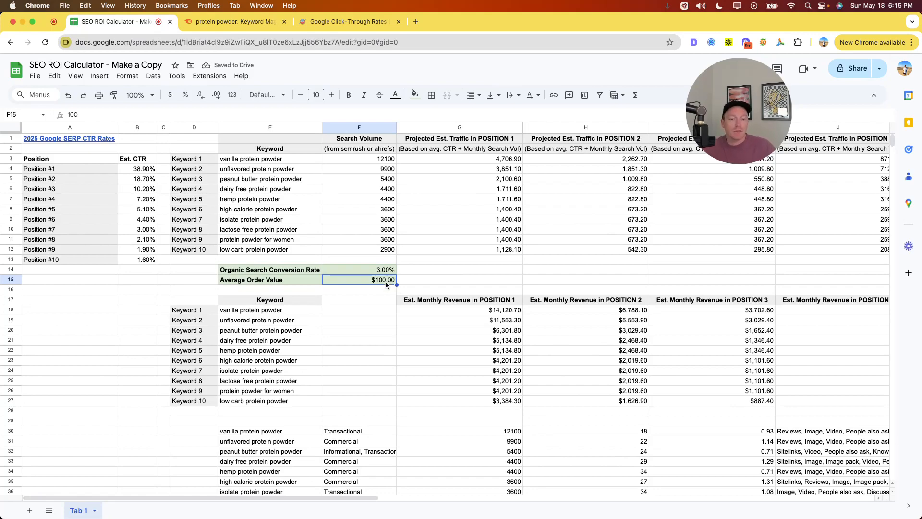
text(11)
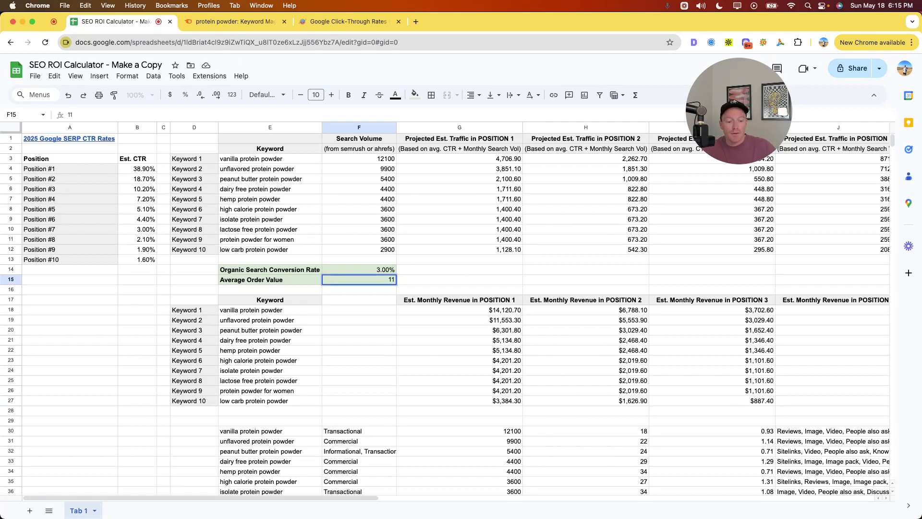
text(3)
key(Return)
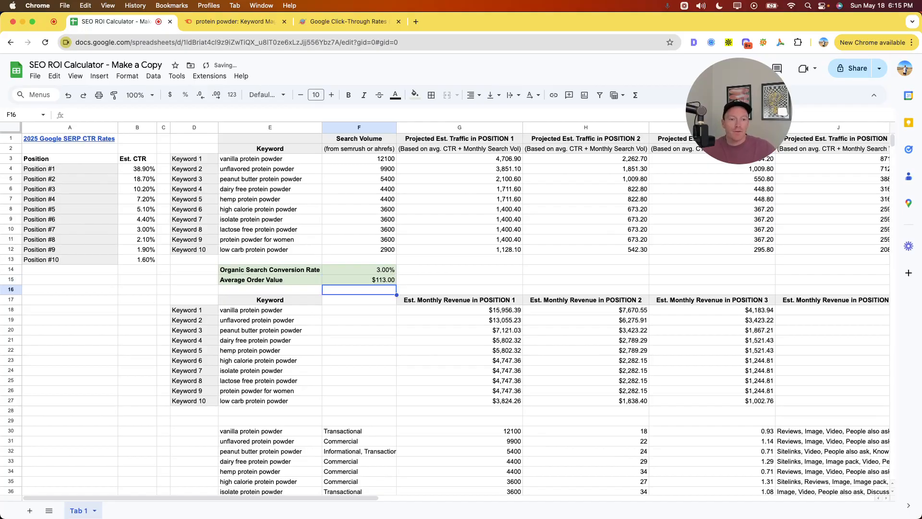
- Compare the position 1 revenue and traffic columns with the conversion rate, average order value and search volumes behind them
drag(496, 310, 489, 404)
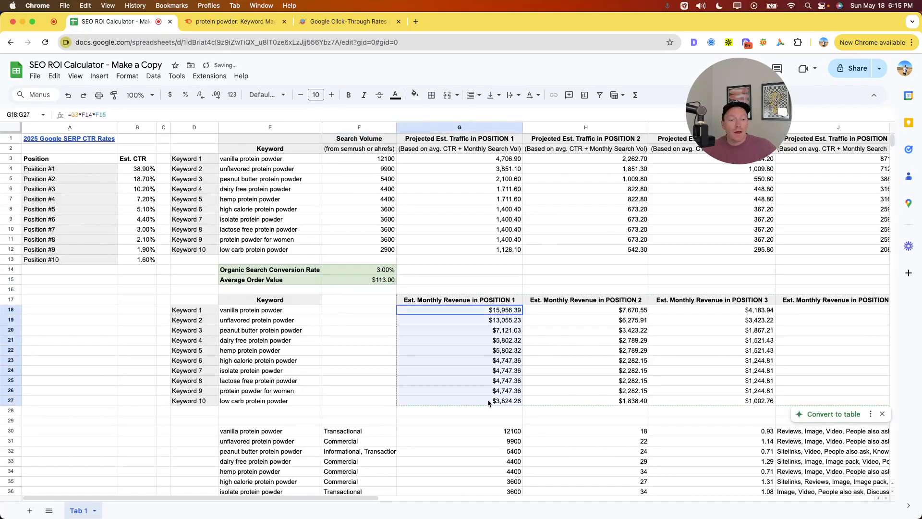
drag(502, 162, 494, 251)
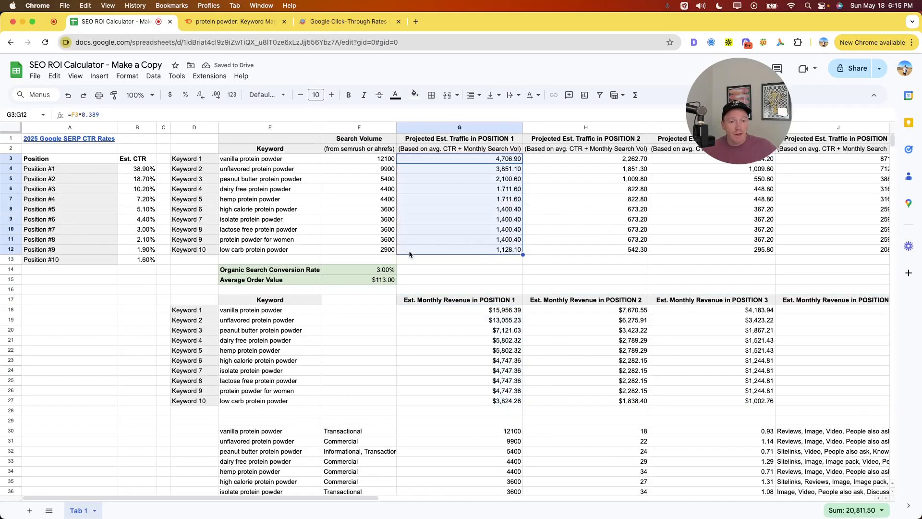
drag(384, 271, 390, 279)
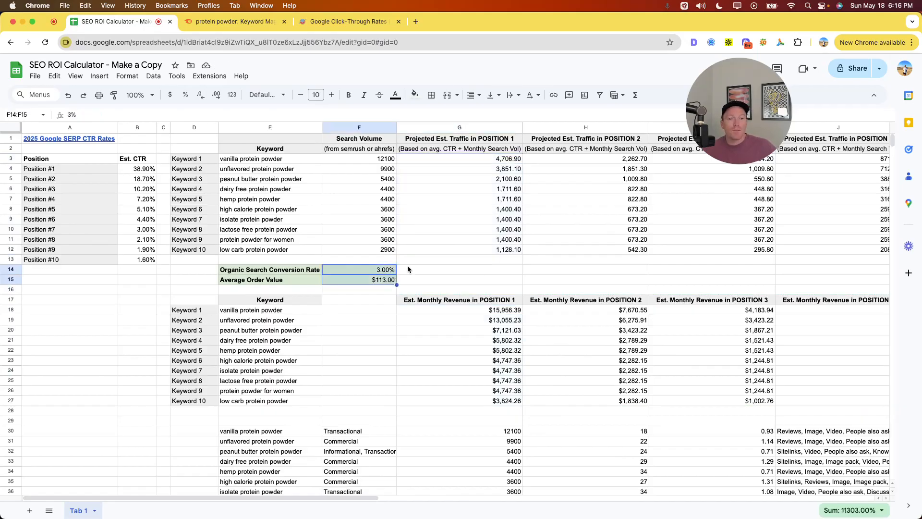
click(496, 162)
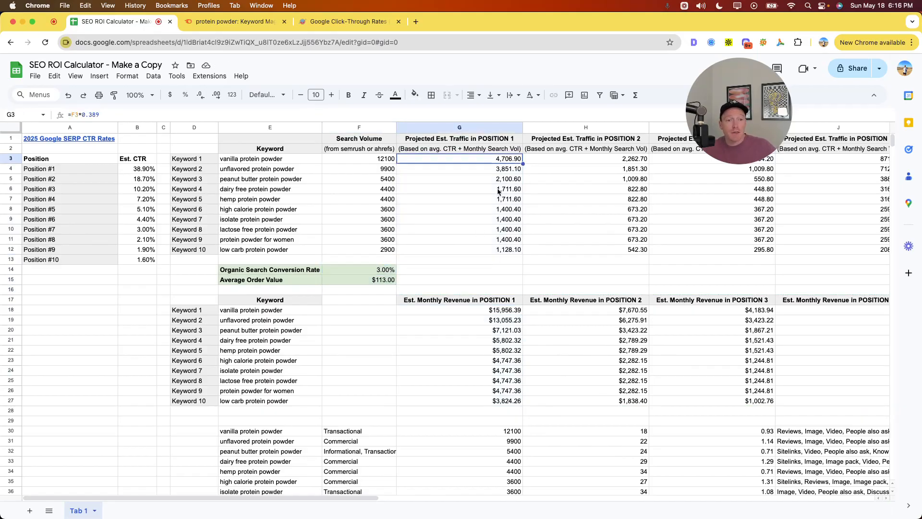
click(383, 283)
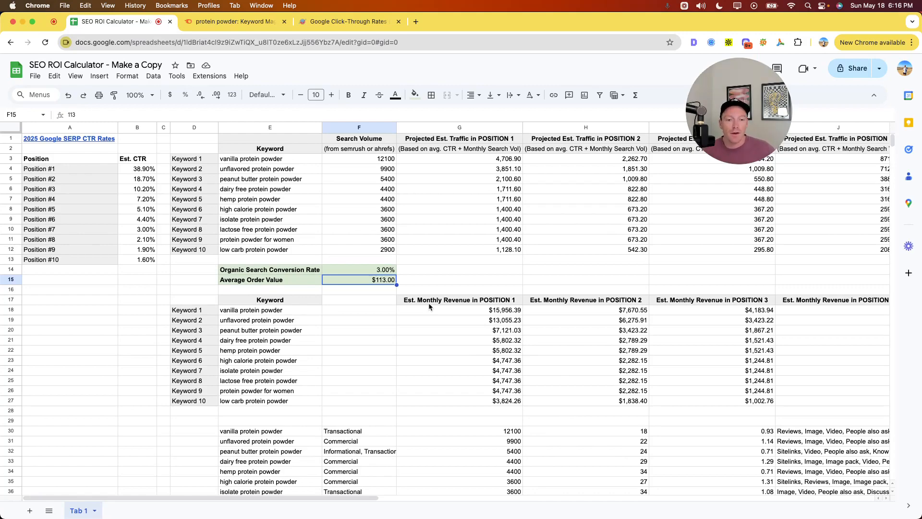
click(372, 273)
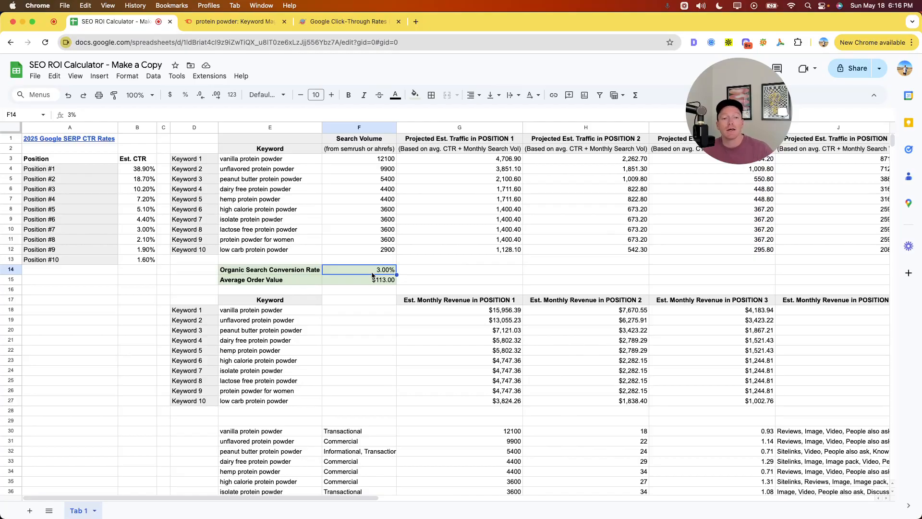
click(373, 280)
click(371, 273)
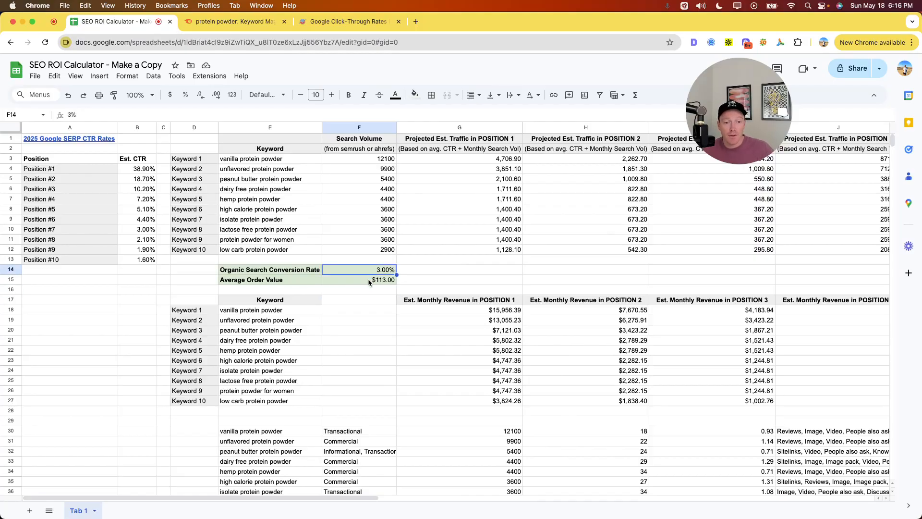
click(368, 283)
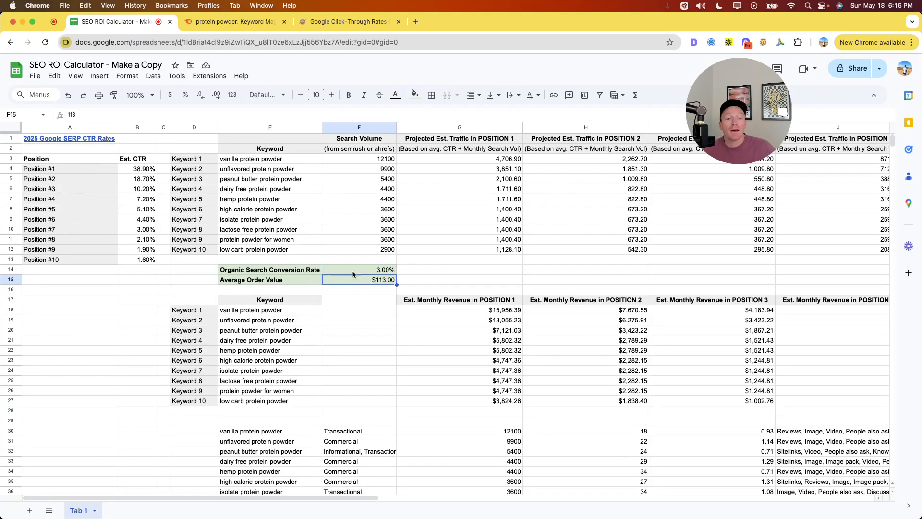
click(373, 270)
drag(373, 270, 373, 281)
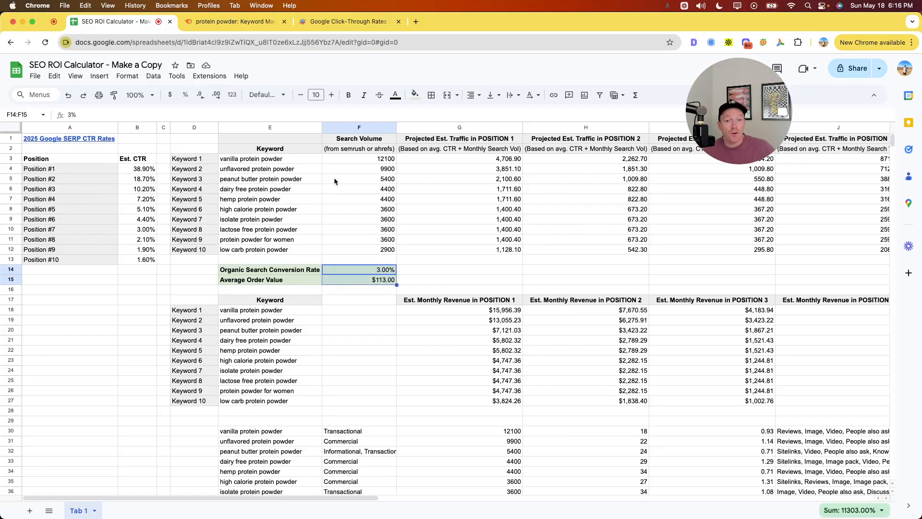
drag(366, 156, 379, 239)
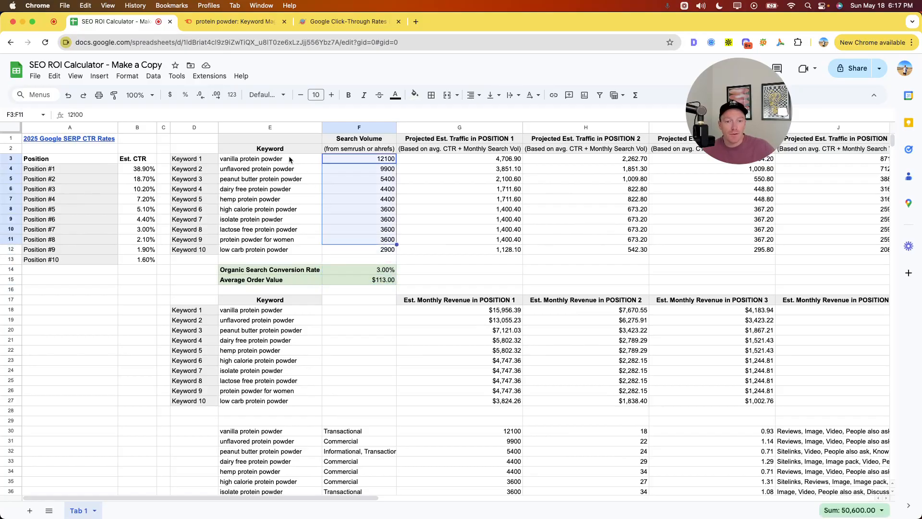
- Review the keywords and search volumes, the conversion rate and average order value, and the position 1 revenue they feed
drag(288, 160, 387, 246)
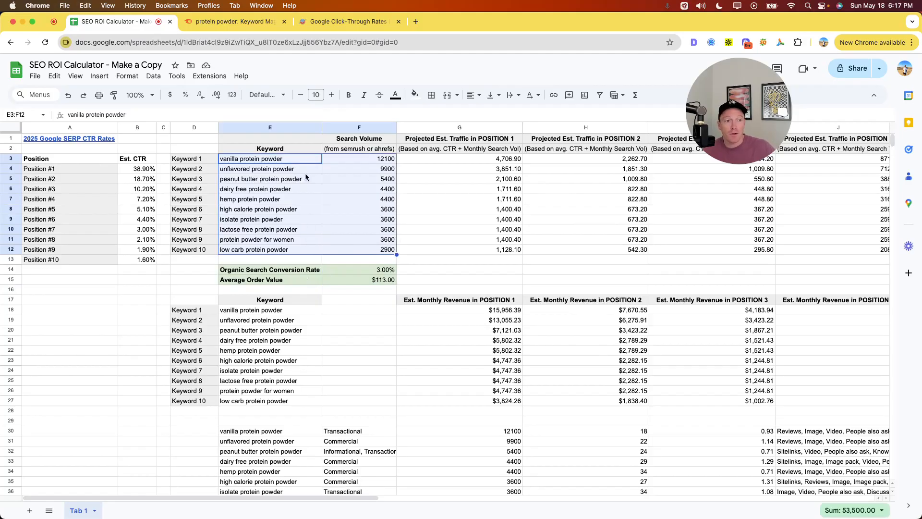
drag(301, 272, 377, 283)
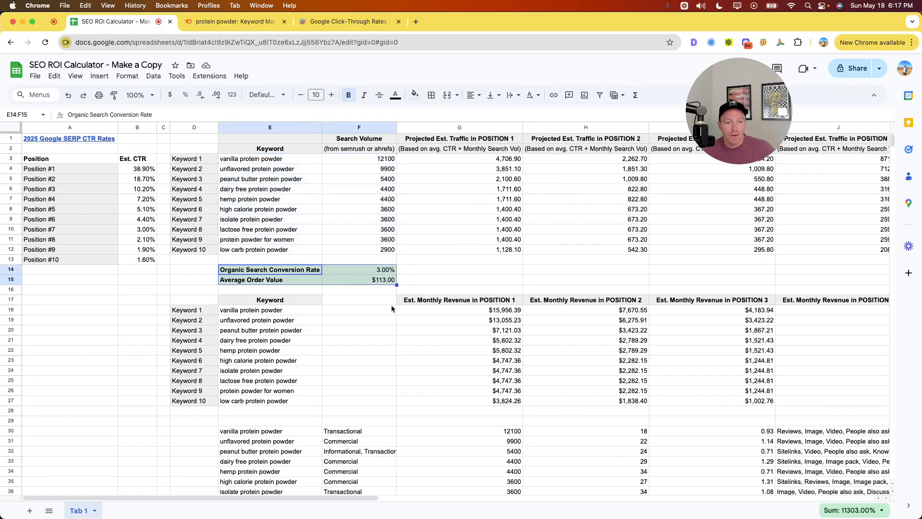
drag(464, 309, 484, 405)
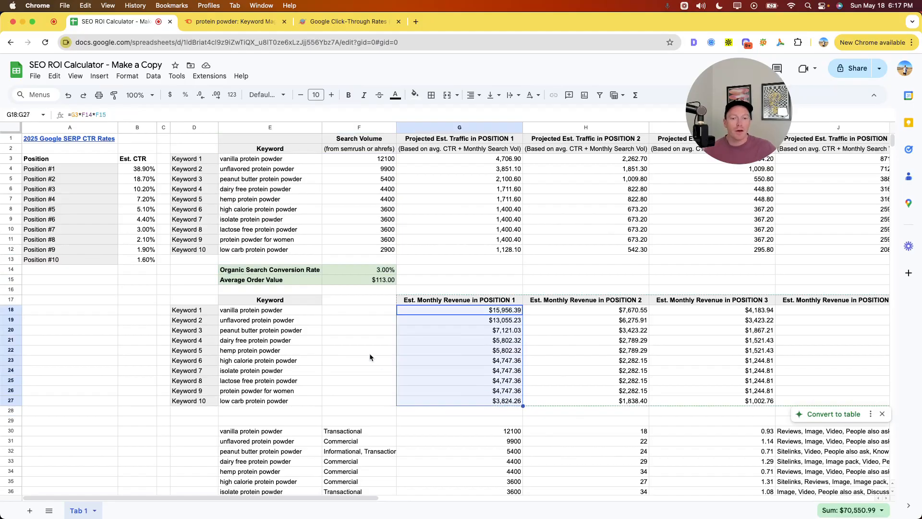
click(325, 341)
scroll(331, 339, down, 2)
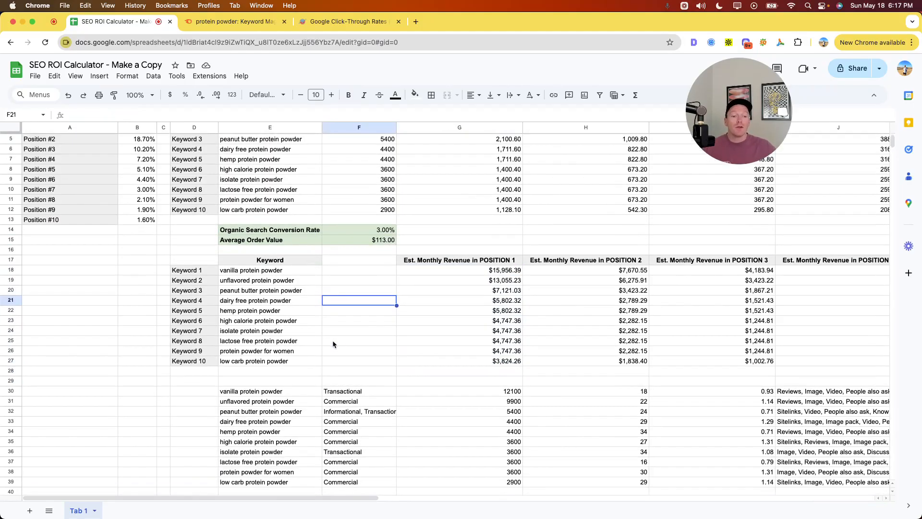
scroll(339, 287, up, 2)
click(360, 268)
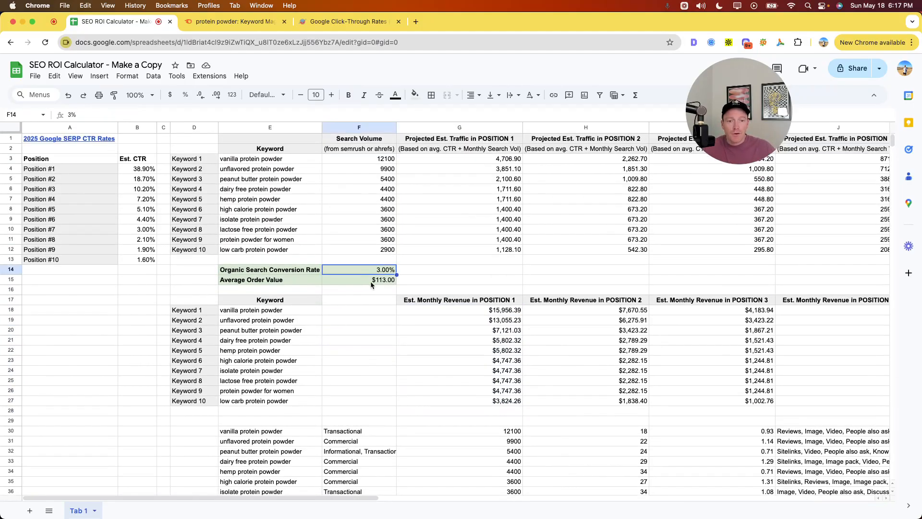
- Compare the estimated monthly revenue for vanilla protein powder across positions 1, 2 and 3 and check the columns for positions 4 to 8
click(498, 312)
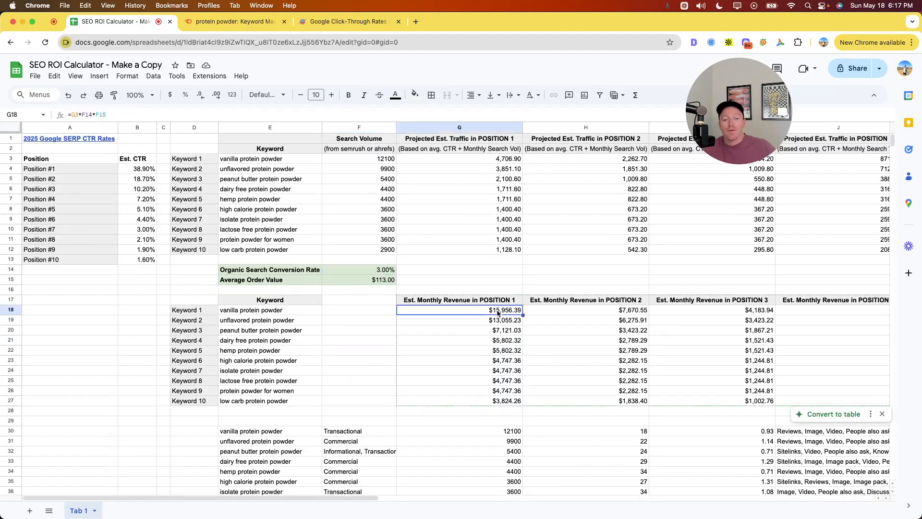
scroll(496, 312, right, 2)
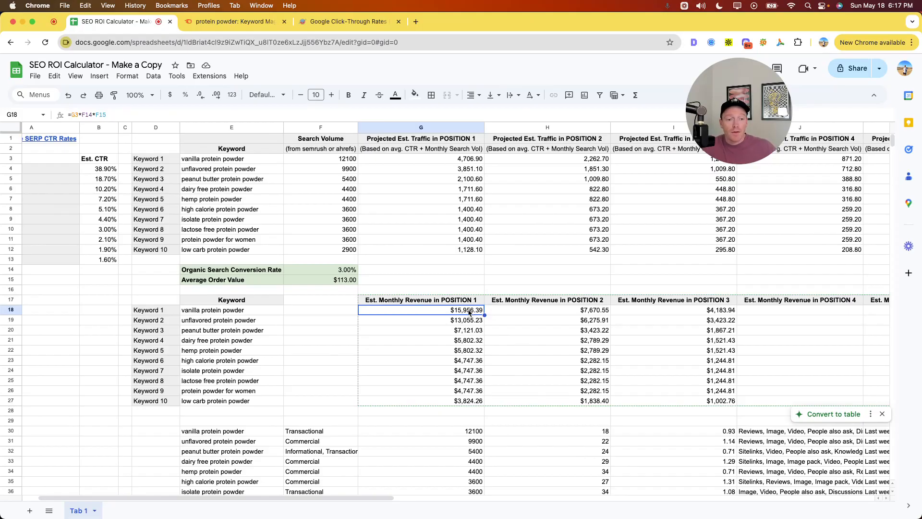
scroll(469, 312, right, 2)
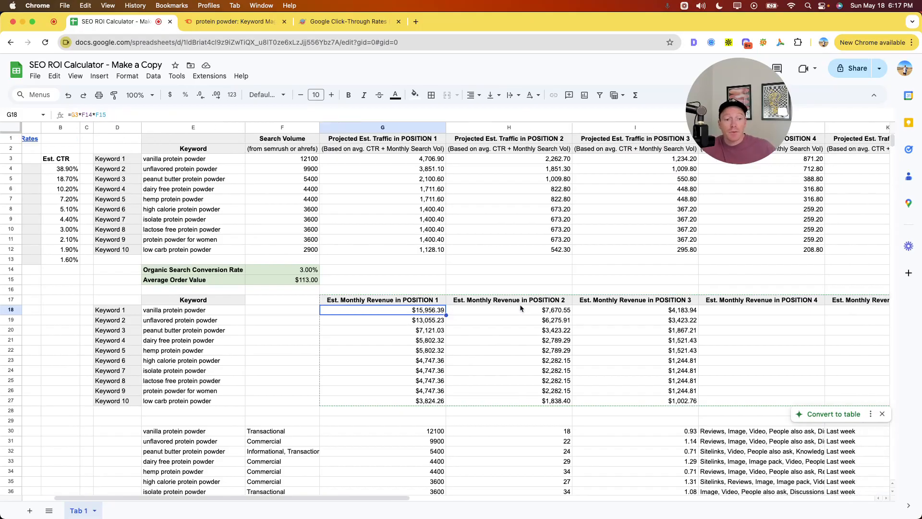
click(522, 310)
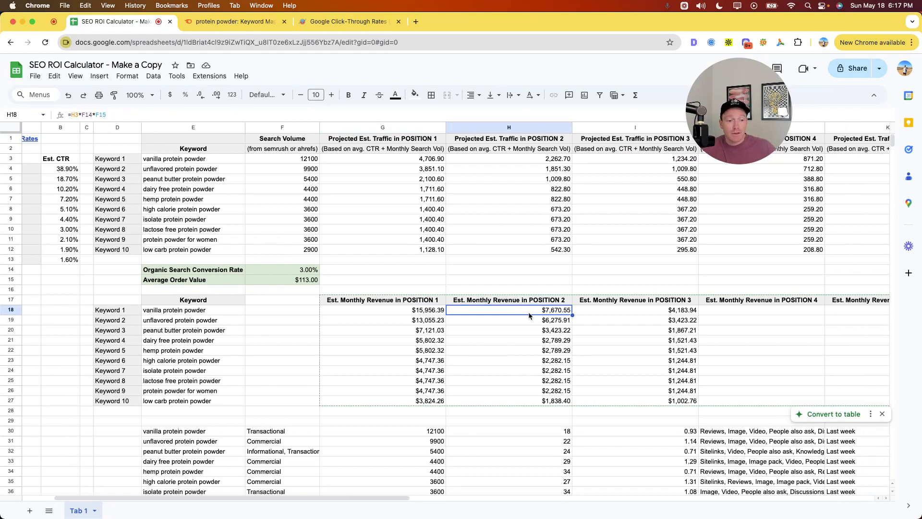
scroll(531, 315, right, 5)
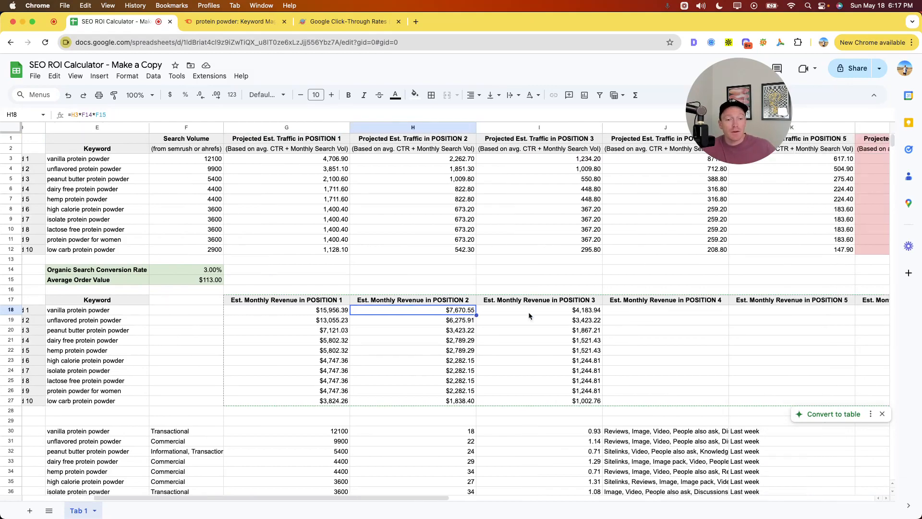
click(573, 314)
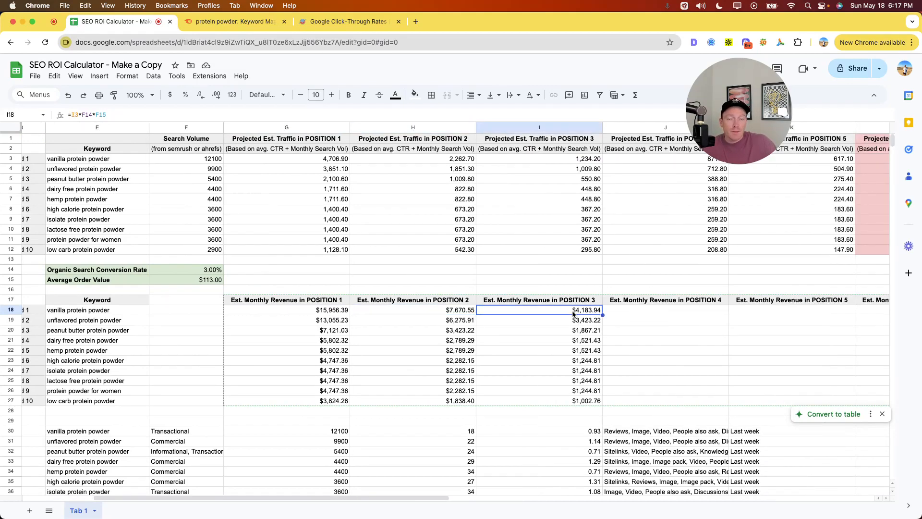
scroll(573, 314, right, 3)
click(571, 312)
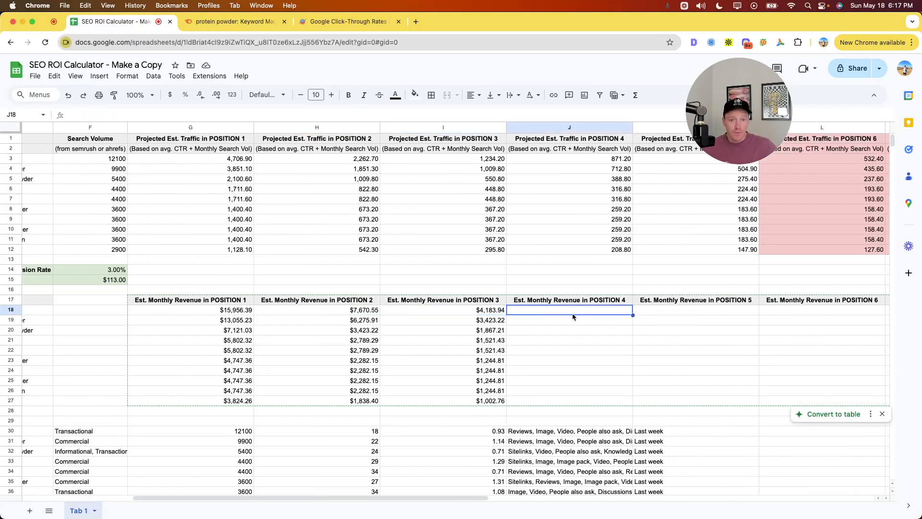
scroll(573, 317, right, 3)
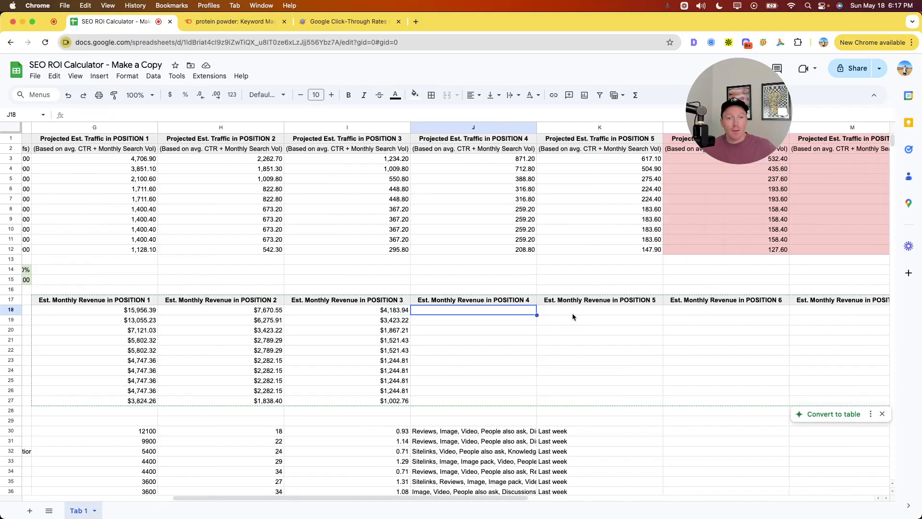
scroll(573, 314, right, 3)
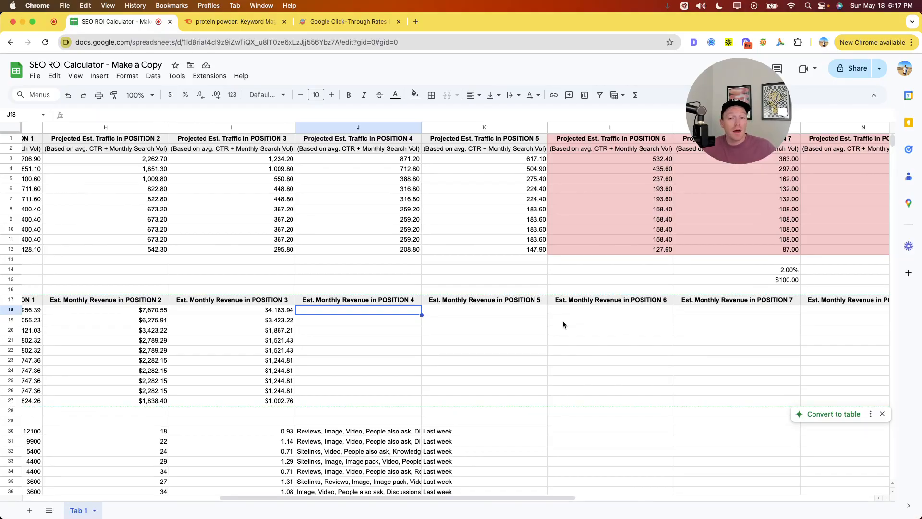
scroll(563, 321, left, 10)
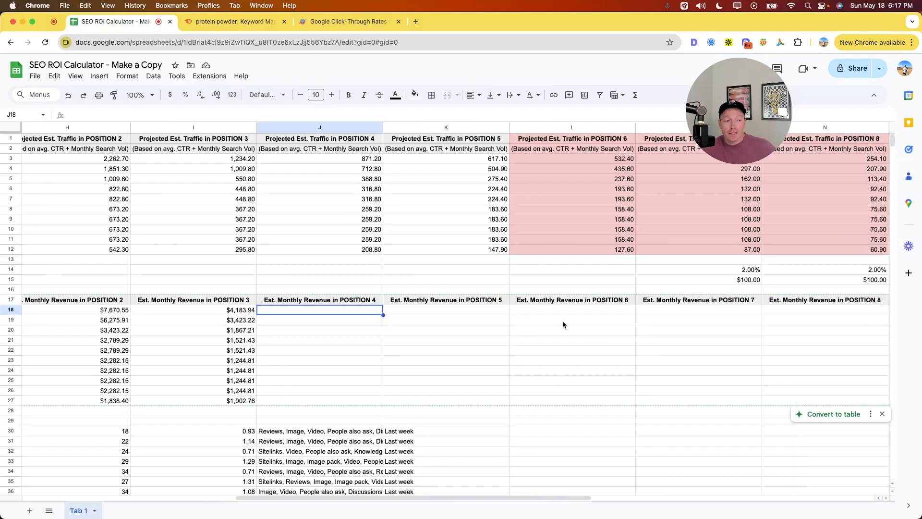
- Examine the estimated monthly revenue of the keywords across positions 1 to 3 as a block
drag(401, 318, 671, 390)
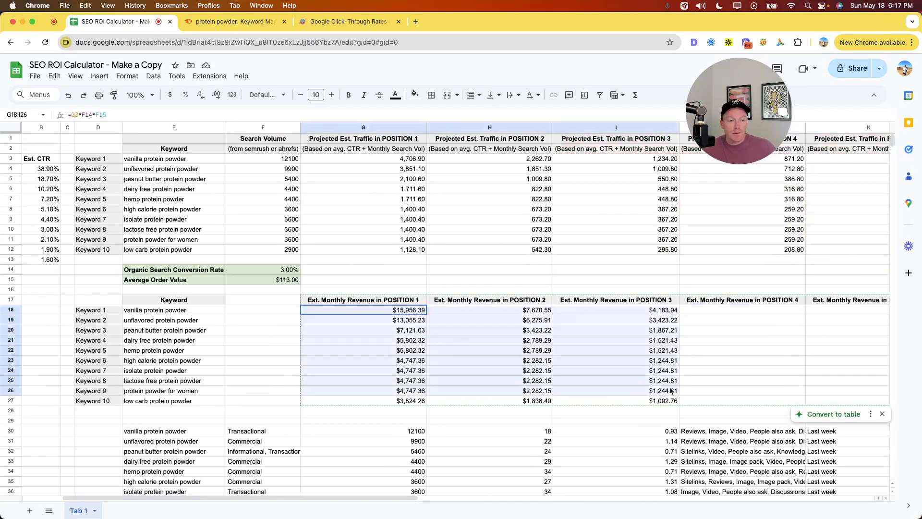
scroll(779, 360, right, 10)
scroll(780, 360, left, 10)
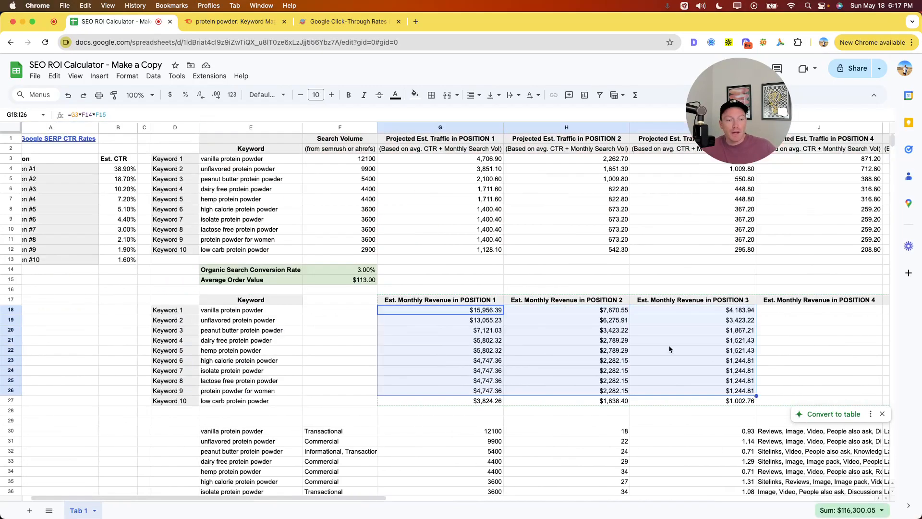
click(615, 331)
scroll(614, 335, down, 2)
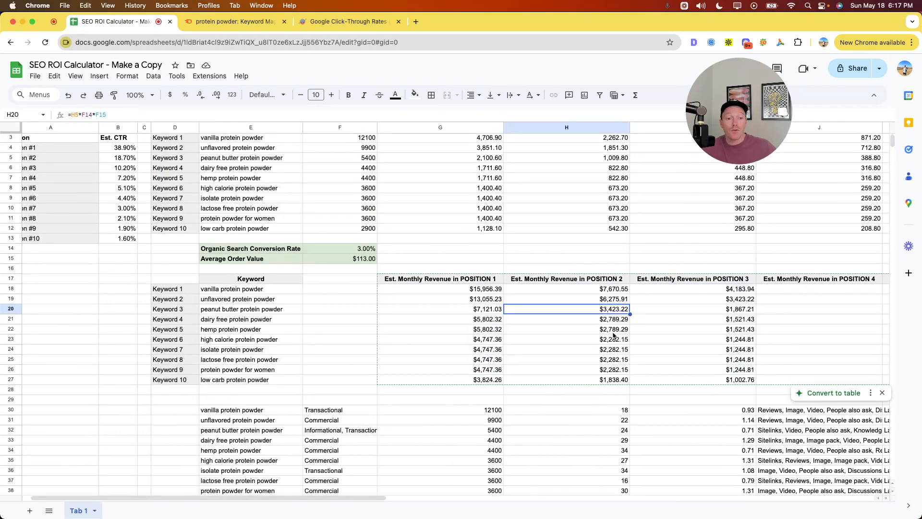
click(489, 300)
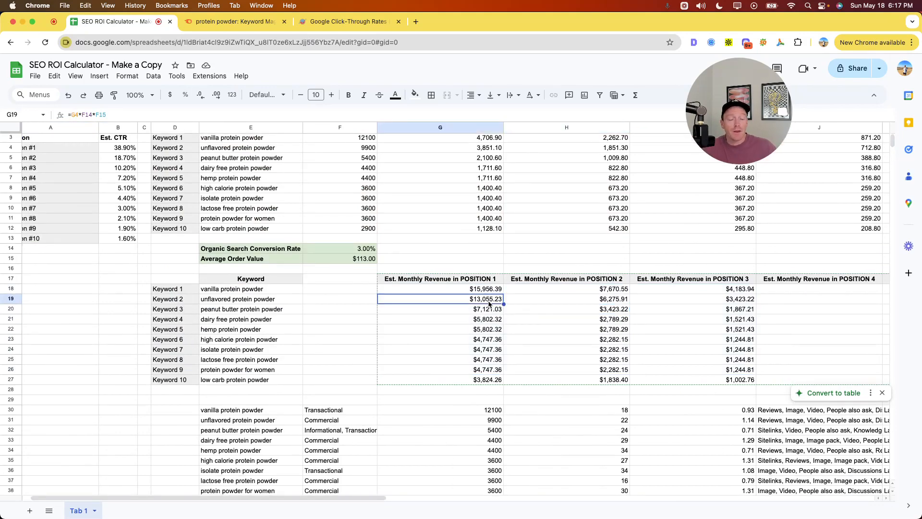
- Set the organic search conversion rate to 1%
click(356, 249)
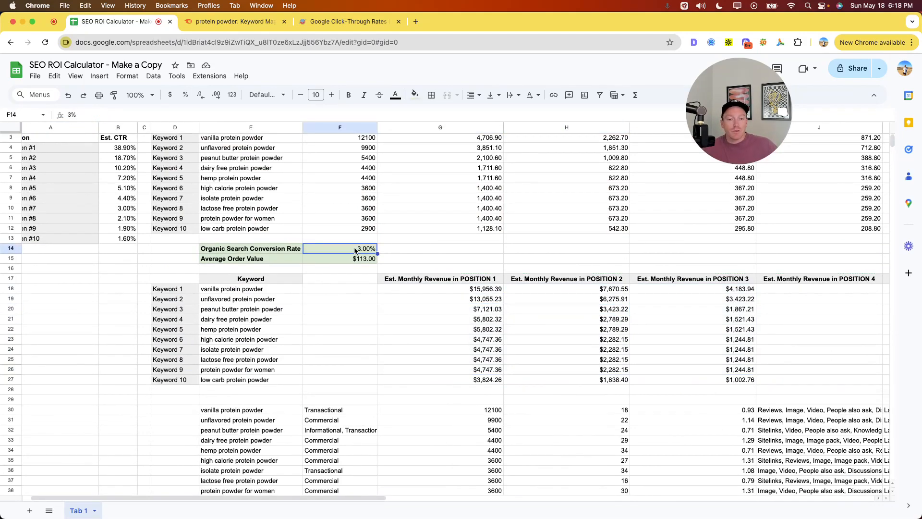
double_click(356, 249)
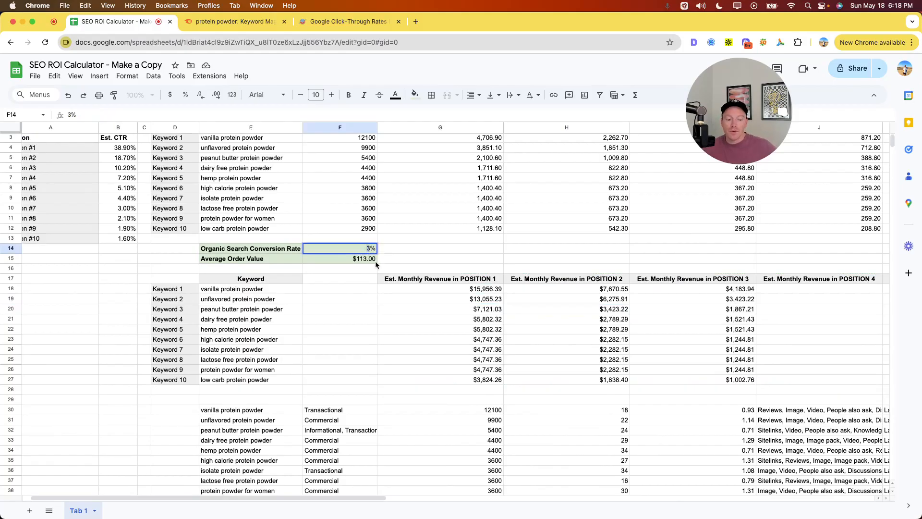
text(1)
key(Return)
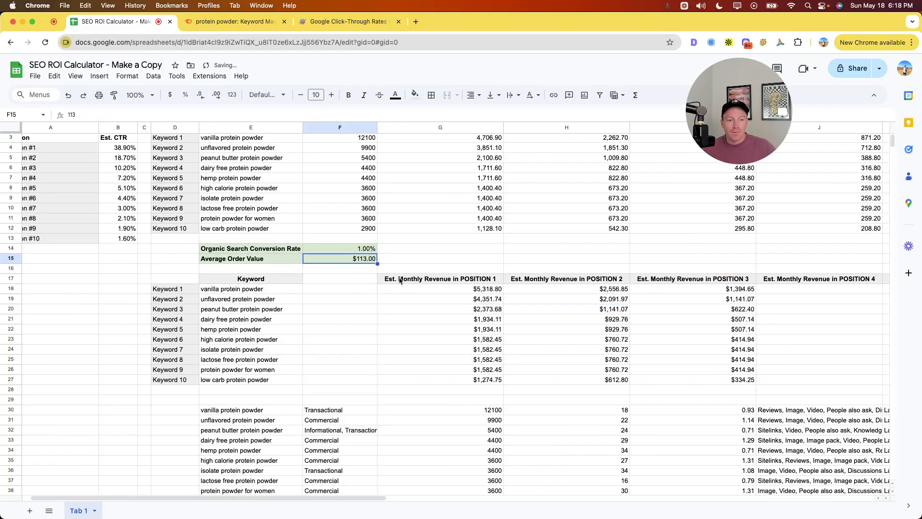
- Review the recalculated monthly revenue for vanilla protein powder in positions 1 to 3 and for all ten keywords, focusing on position 1
click(486, 290)
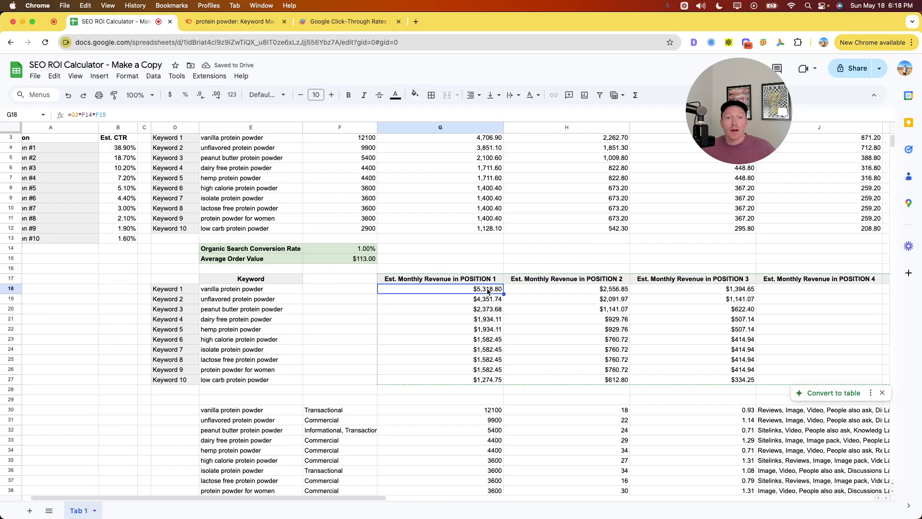
click(593, 290)
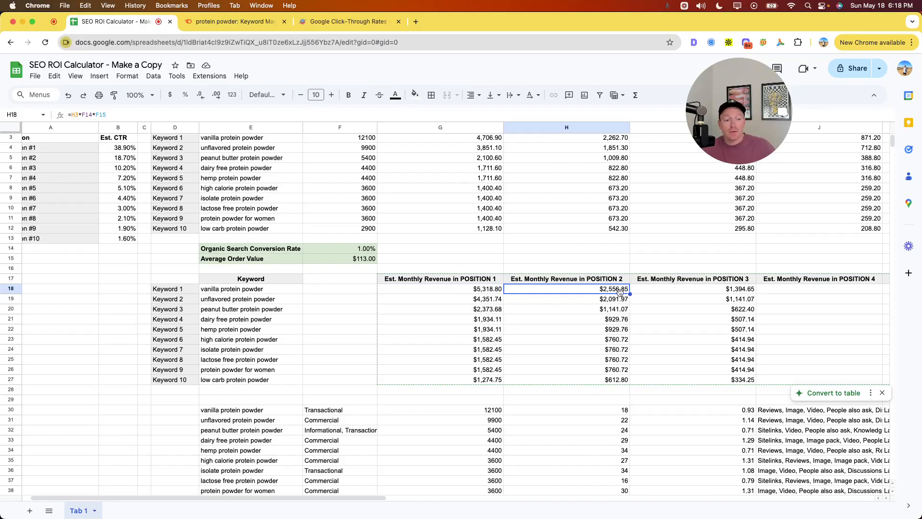
click(724, 294)
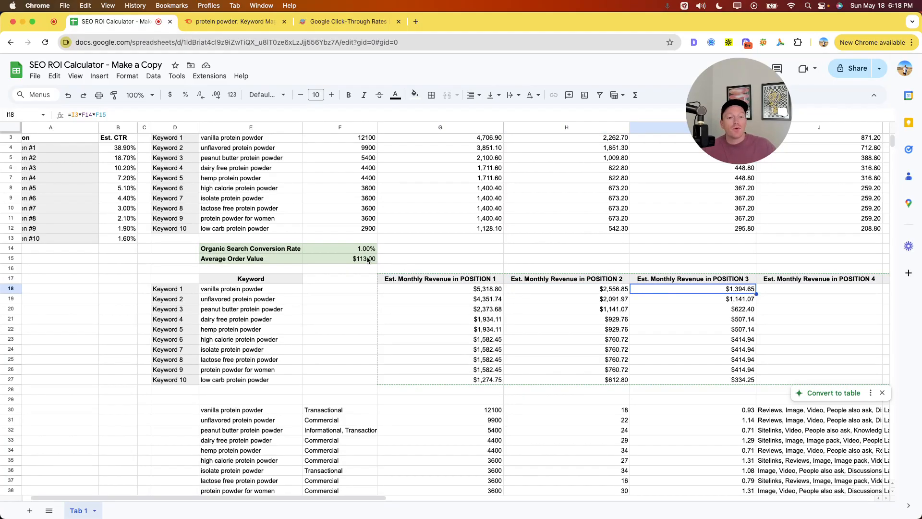
drag(451, 289, 730, 380)
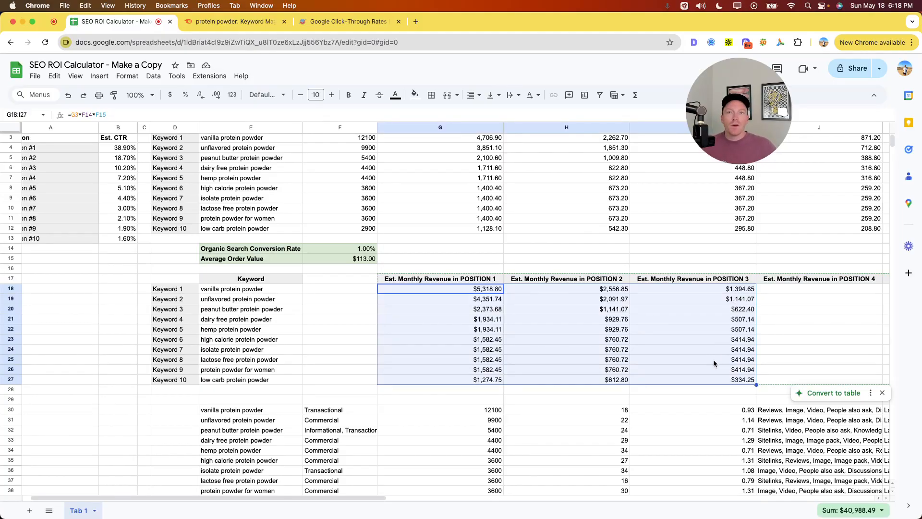
click(860, 341)
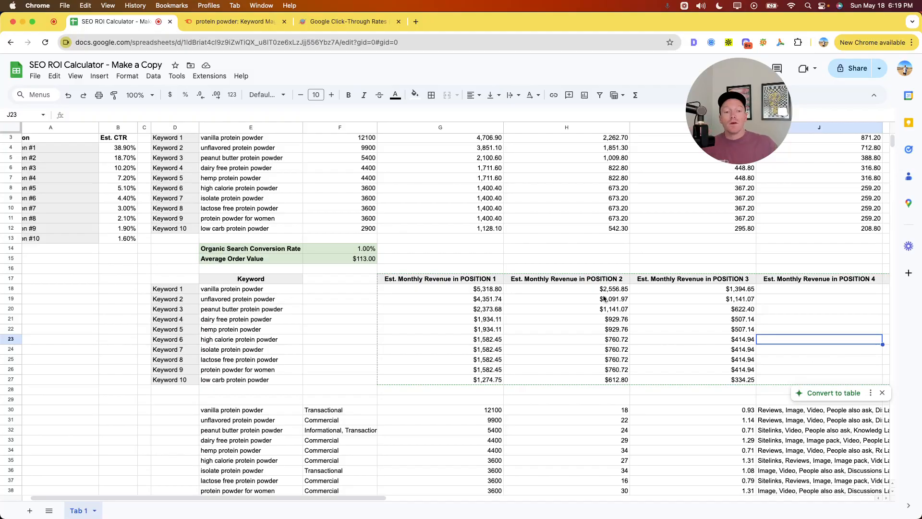
click(480, 291)
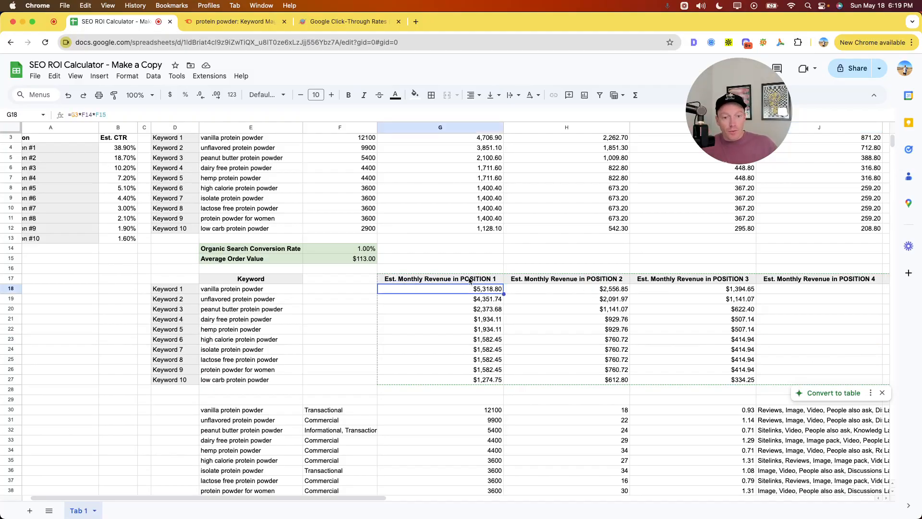
drag(467, 291, 467, 387)
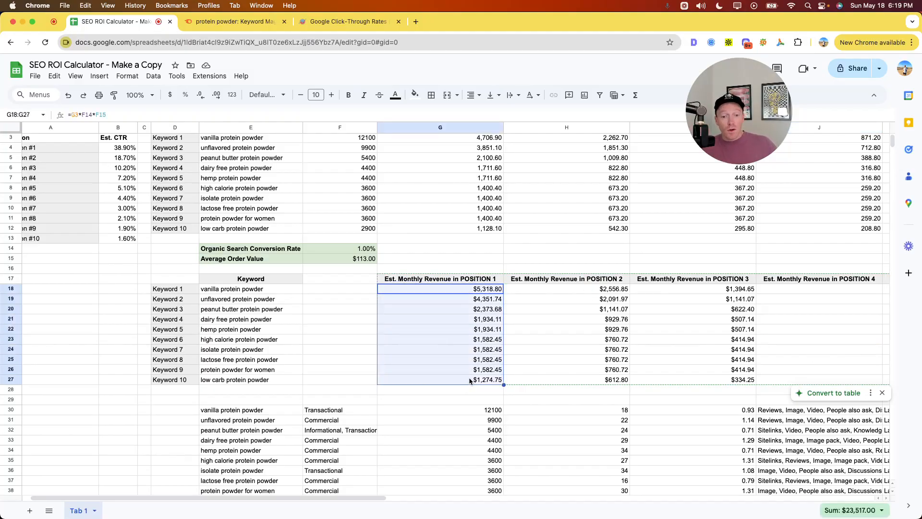
click(471, 290)
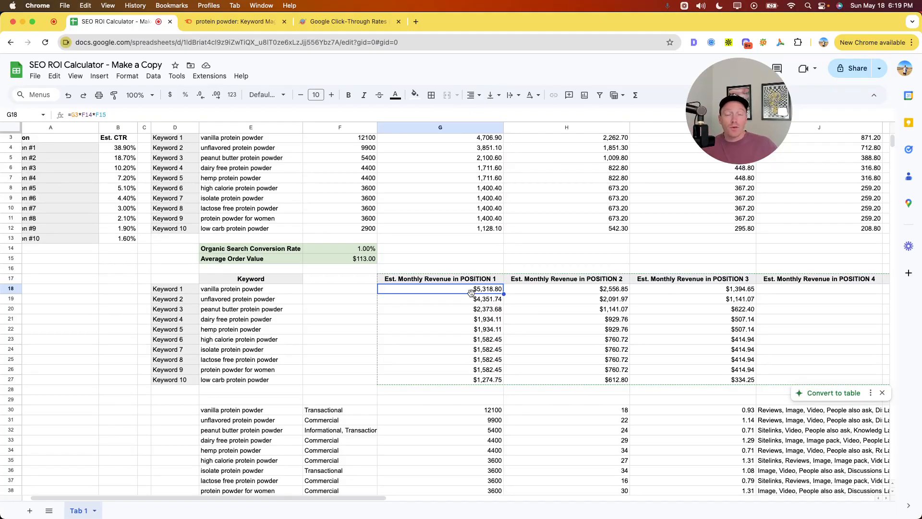
- Check the organic search conversion rate and the first two keywords, vanilla and unflavored protein powder
click(363, 251)
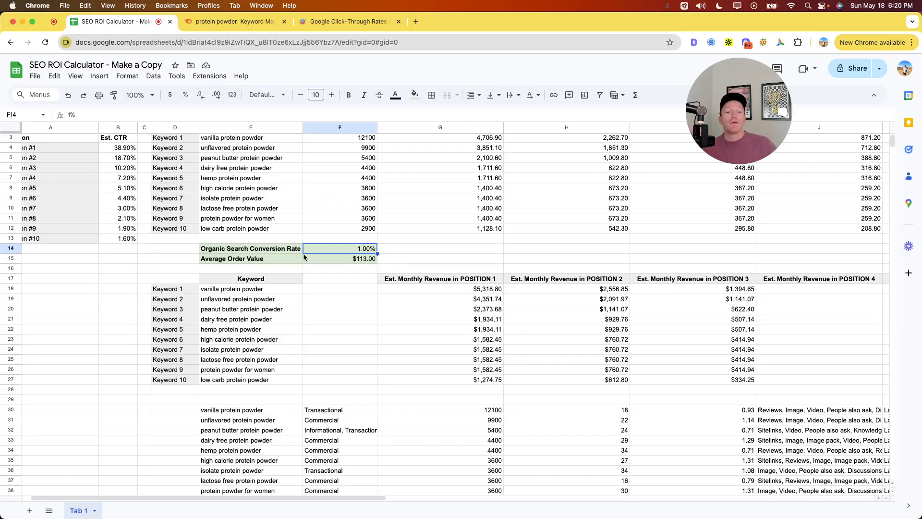
drag(298, 248, 376, 248)
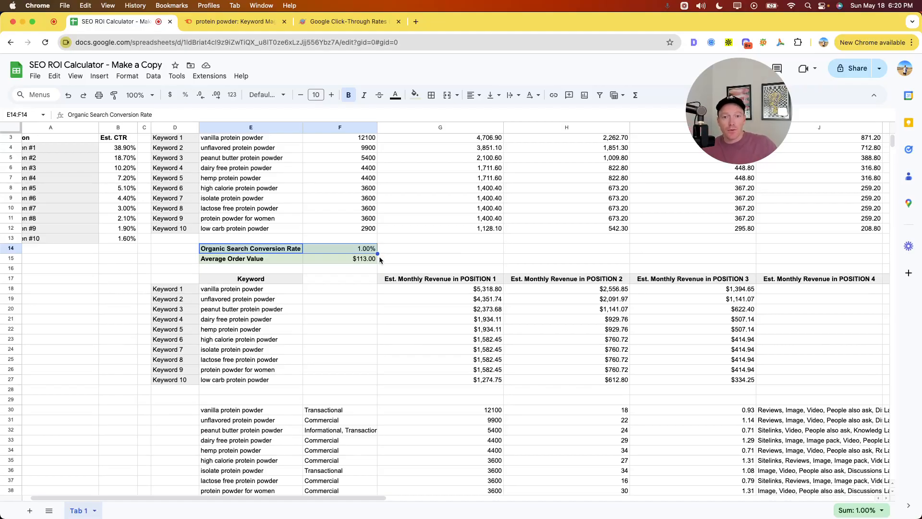
scroll(379, 255, up, 2)
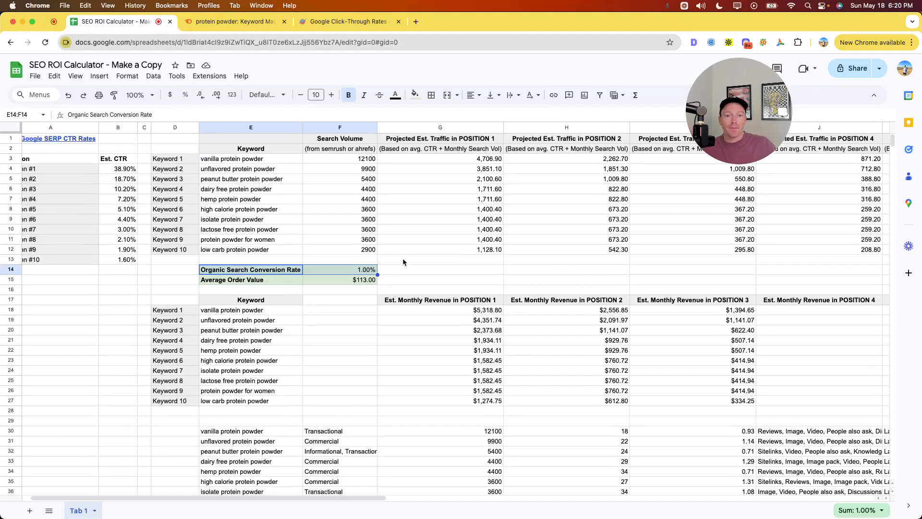
click(254, 162)
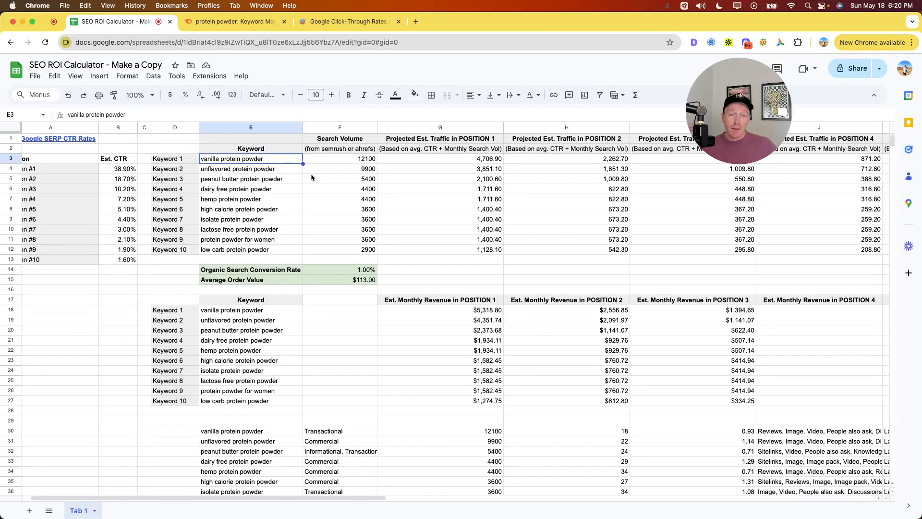
click(275, 170)
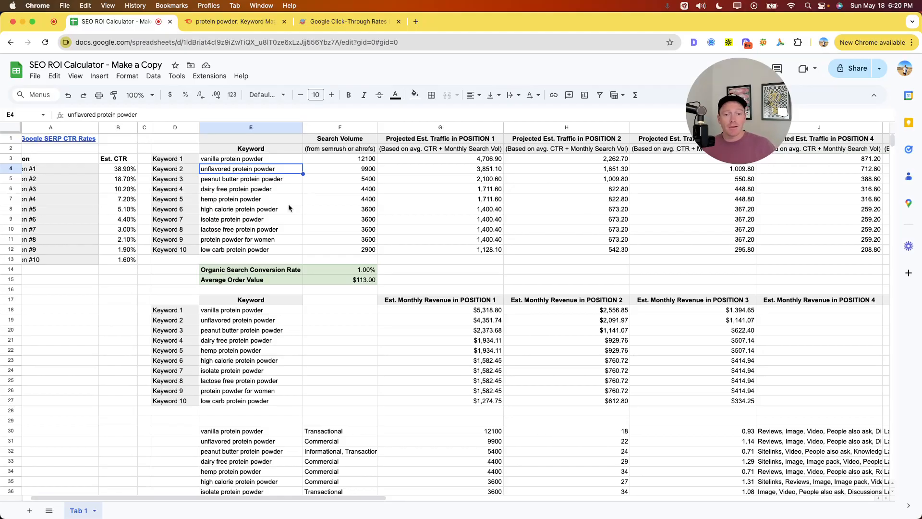
- Examine the keywords in the monthly revenue table, comparing vanilla protein powder with lactose free, protein powder for women and low carb
click(236, 314)
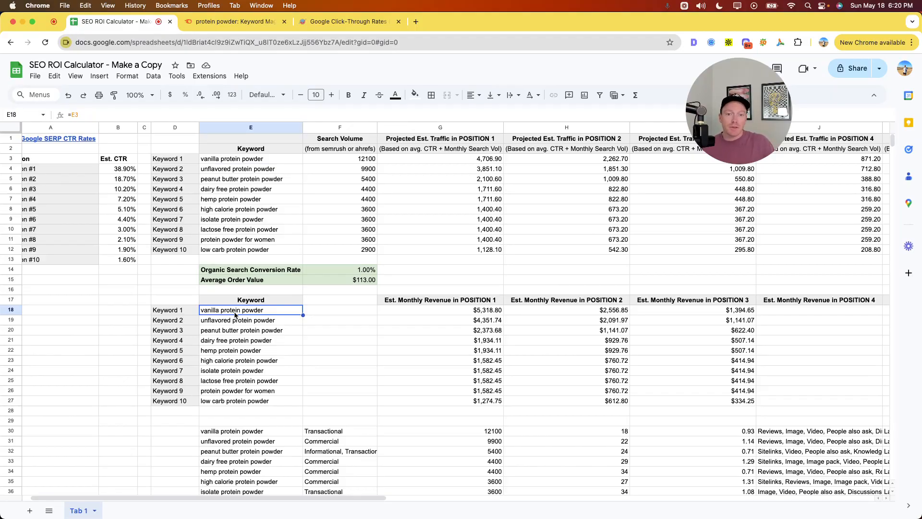
scroll(235, 314, down, 3)
click(238, 318)
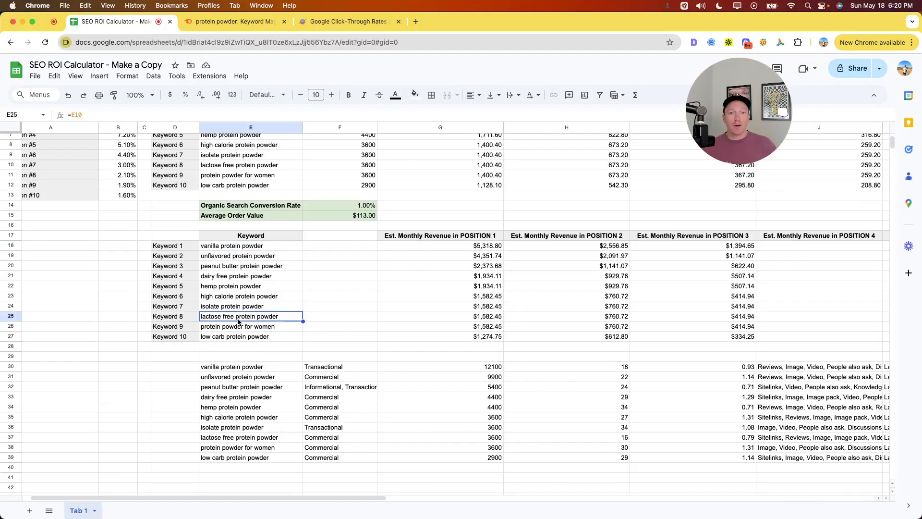
click(237, 331)
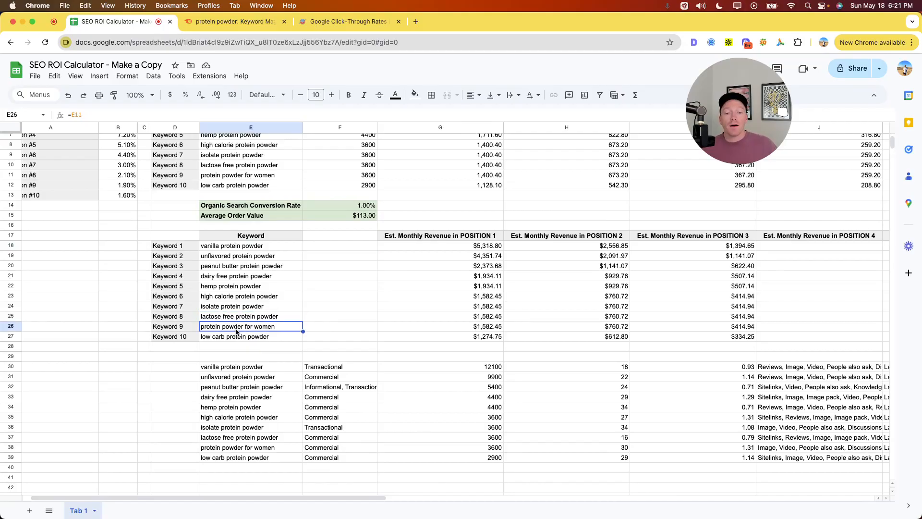
scroll(235, 332, down, 1)
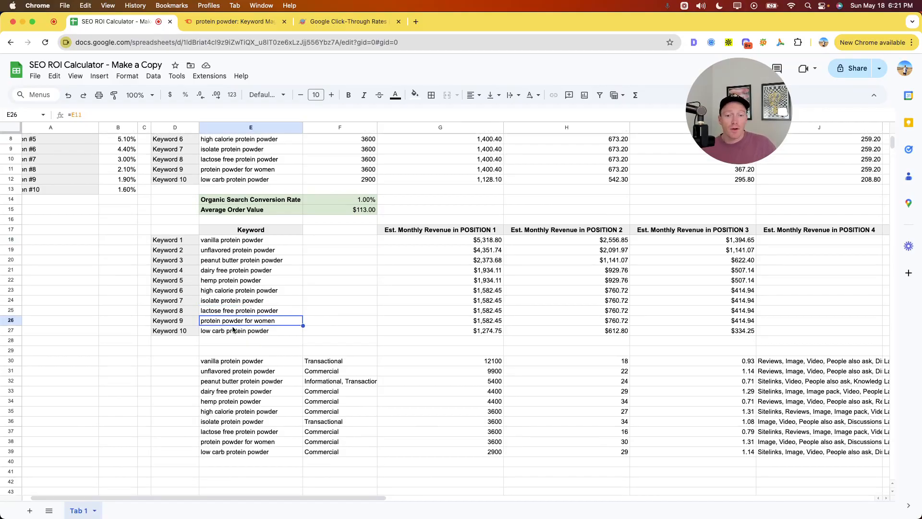
click(230, 332)
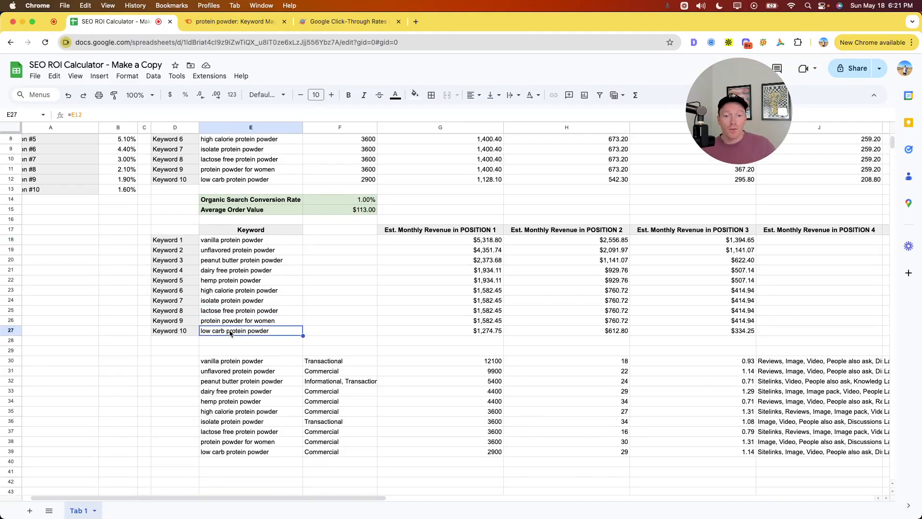
click(262, 321)
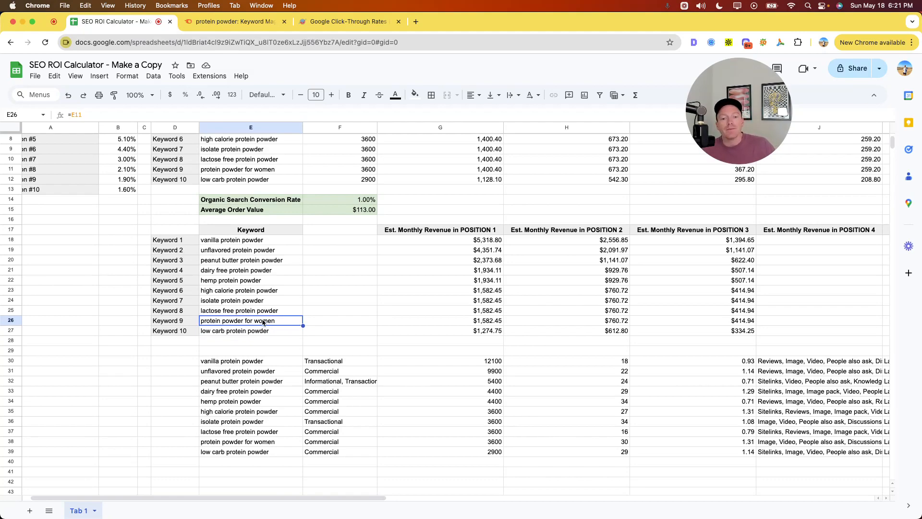
click(263, 331)
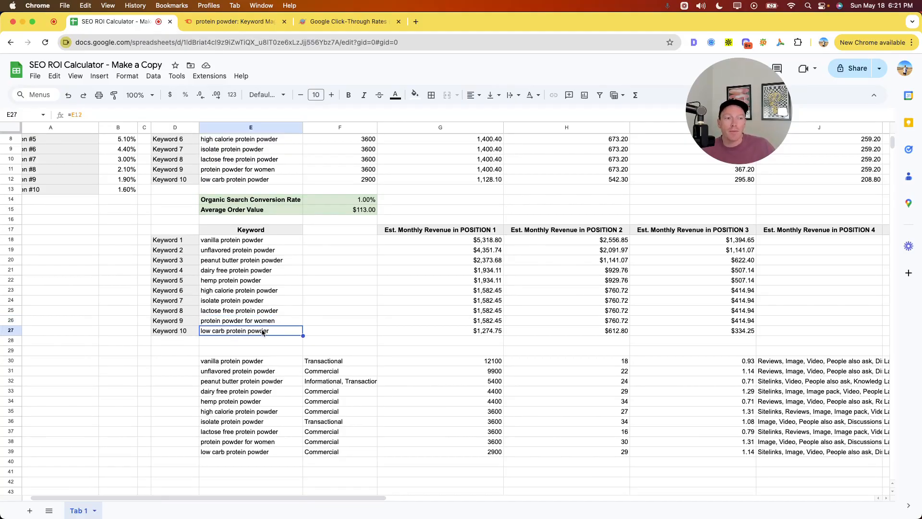
click(279, 241)
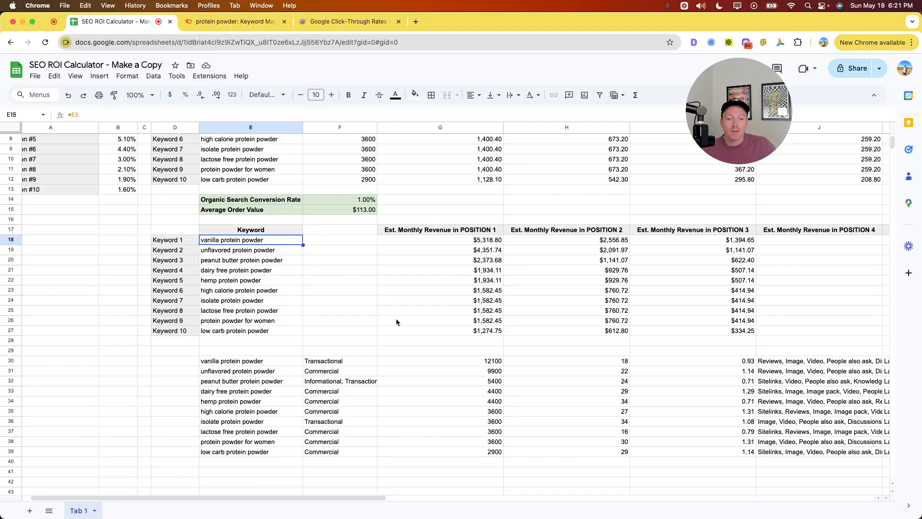
click(328, 319)
- Set the organic search conversion rate to 2% and check vanilla protein powder's estimated monthly revenue in position 1
scroll(342, 321, up, 3)
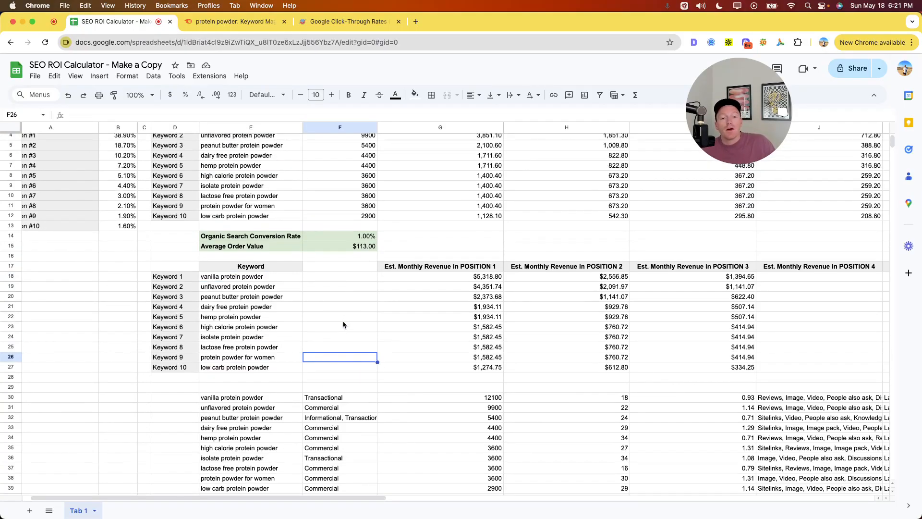
click(348, 255)
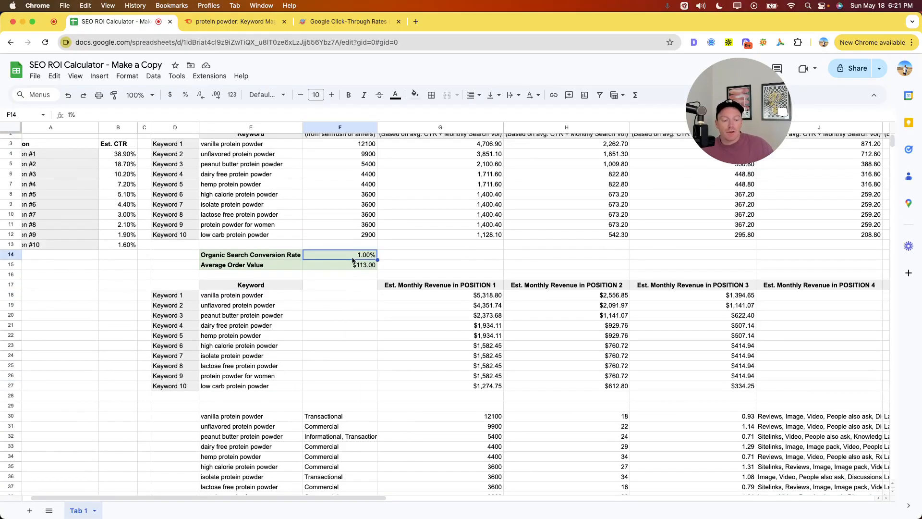
text(2)
key(Return)
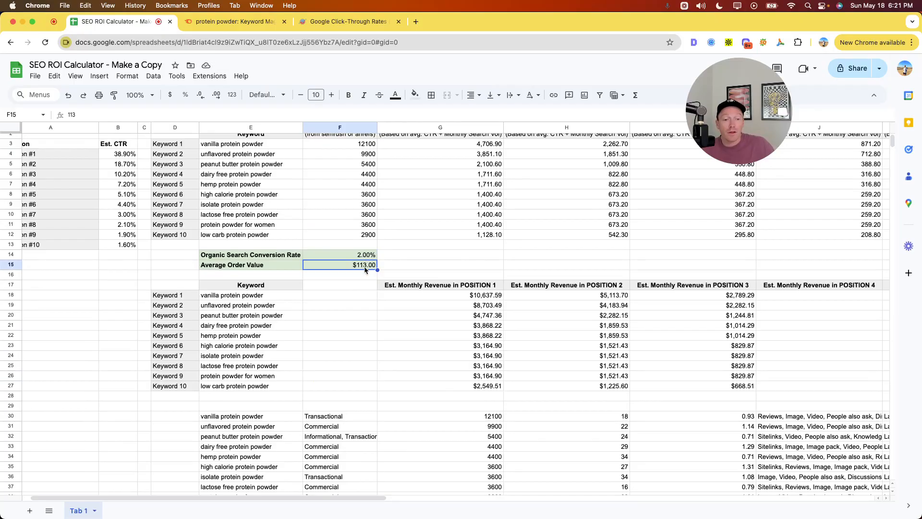
drag(236, 295, 489, 298)
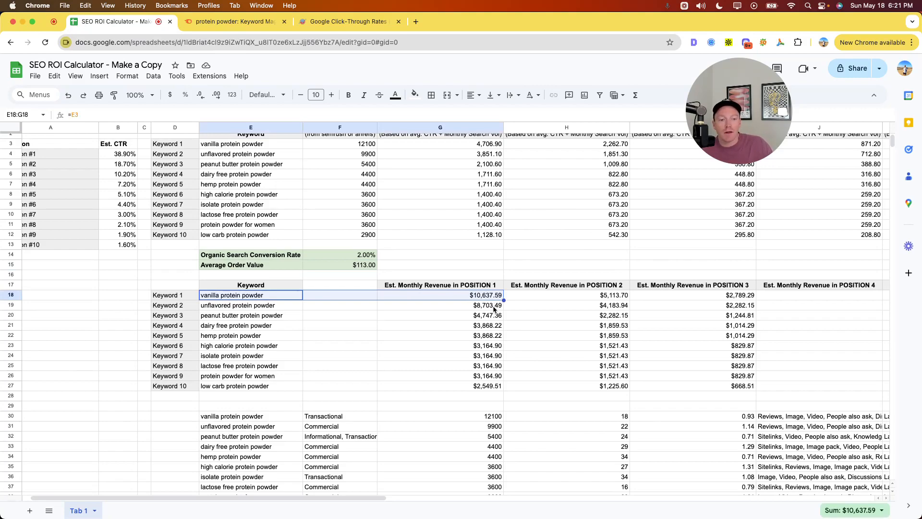
- Set the organic search conversion rate to 4%
click(363, 259)
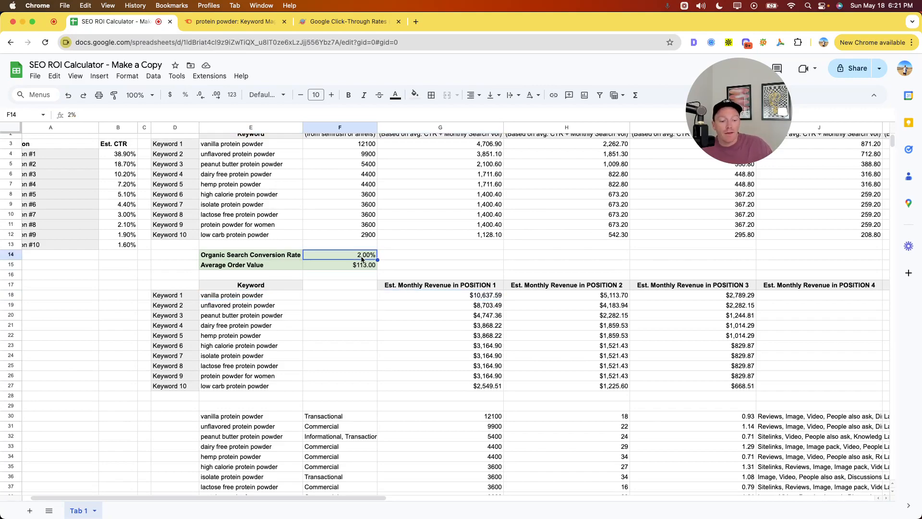
text(4)
key(Return)
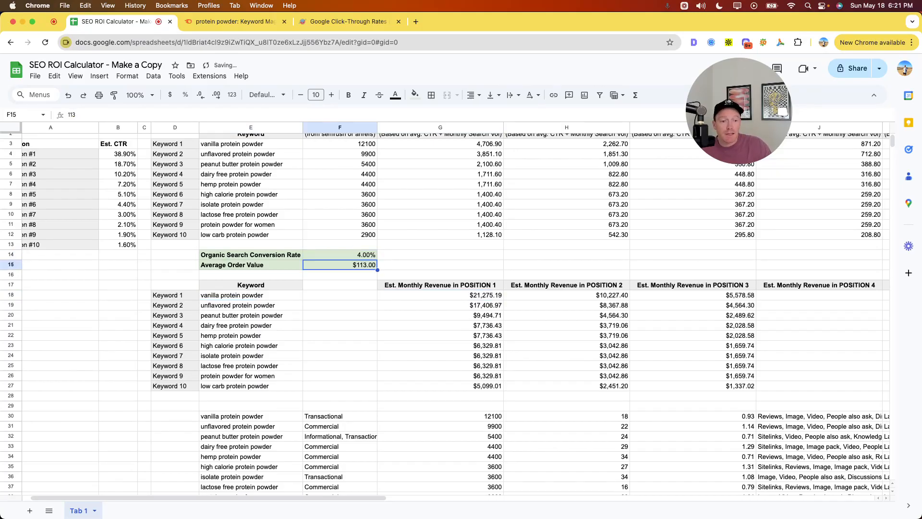
- Review the recalculated position 1 monthly revenue for vanilla protein powder and for all ten keywords together
click(495, 296)
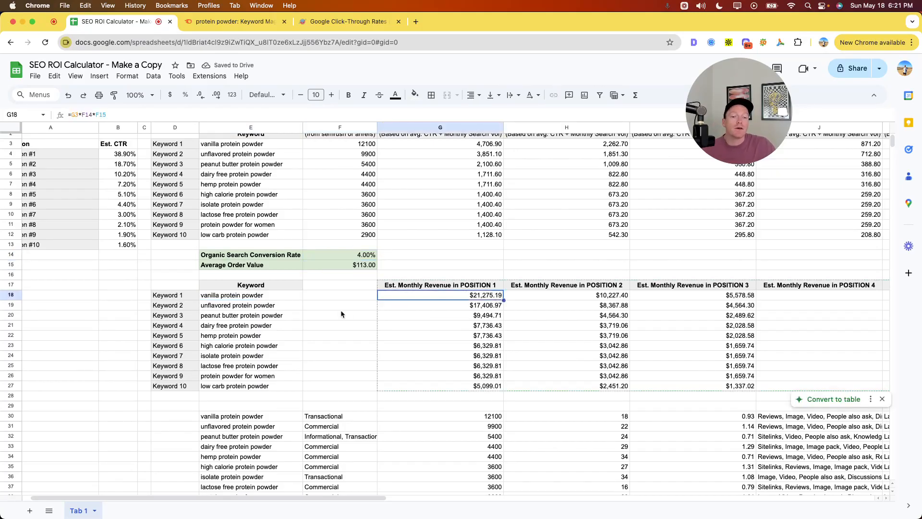
drag(280, 295, 502, 387)
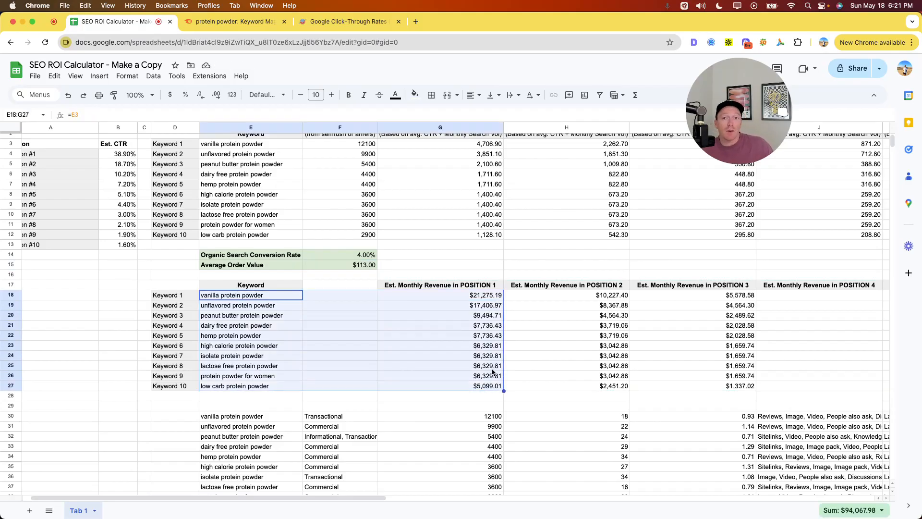
mouse_move(480, 297)
mouse_down()
mouse_move(308, 299)
mouse_move(482, 301)
mouse_up()
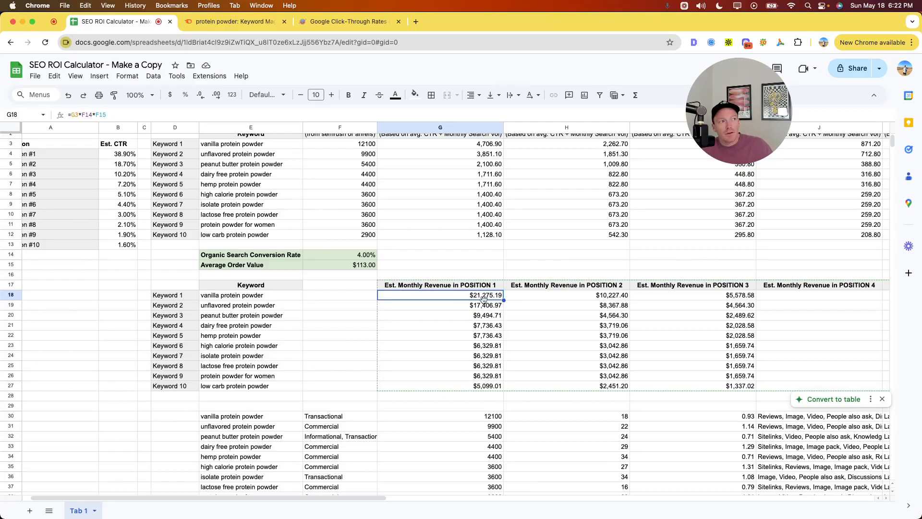
click(261, 298)
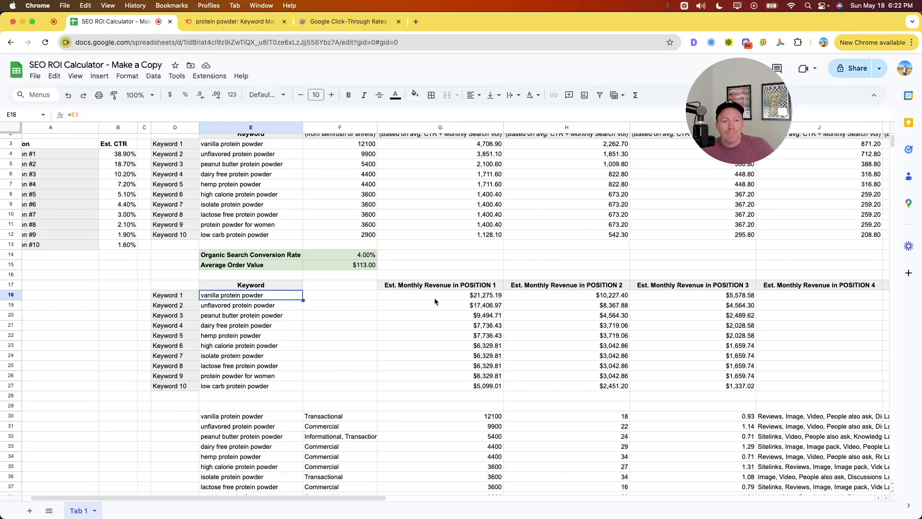
scroll(435, 301, up, 1)
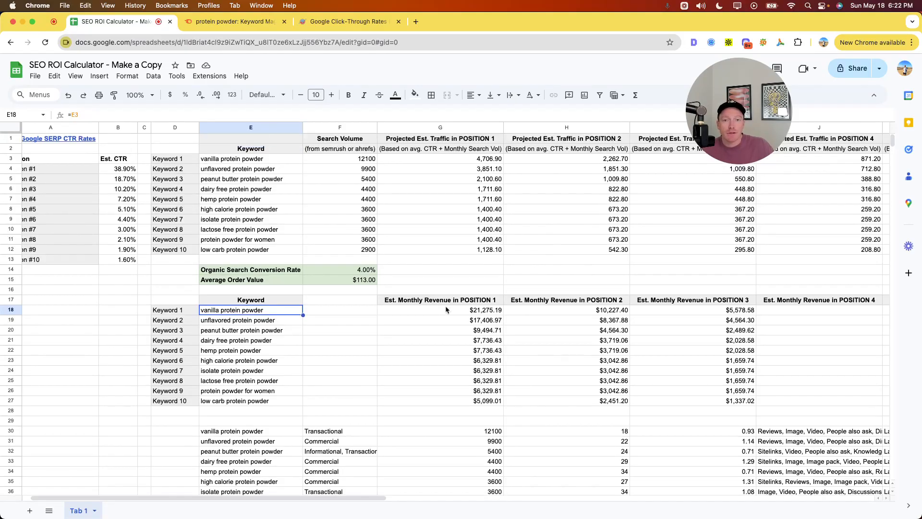